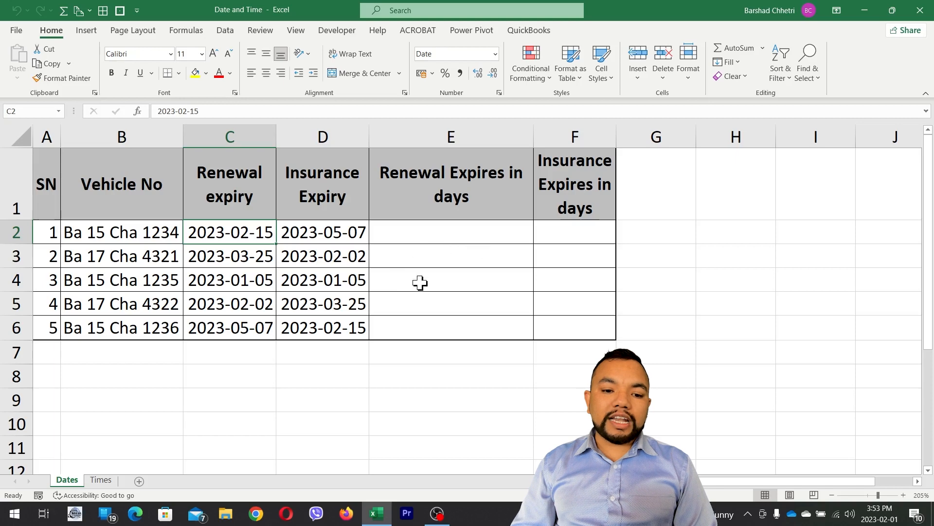
Enter the formula =TODAY() in cell E2 under Renewal Expires in days
click(439, 236)
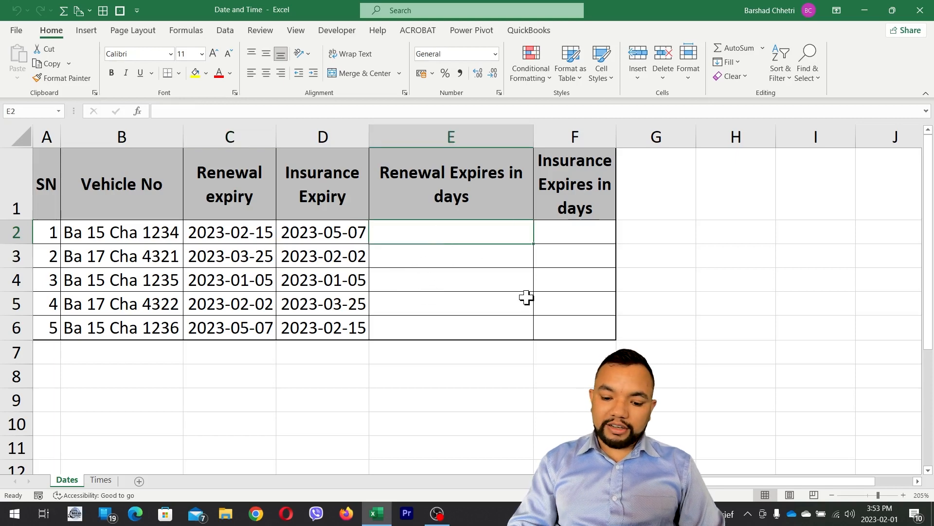
text(=)
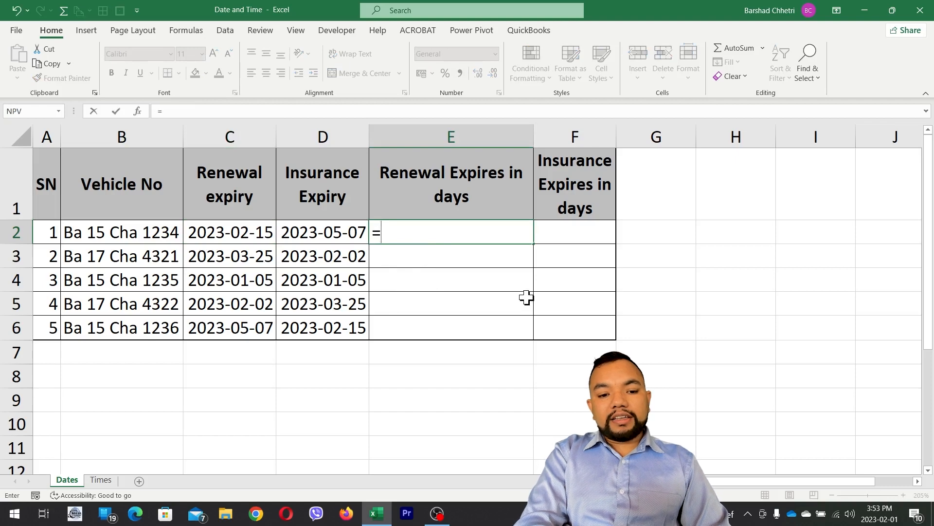
text(to)
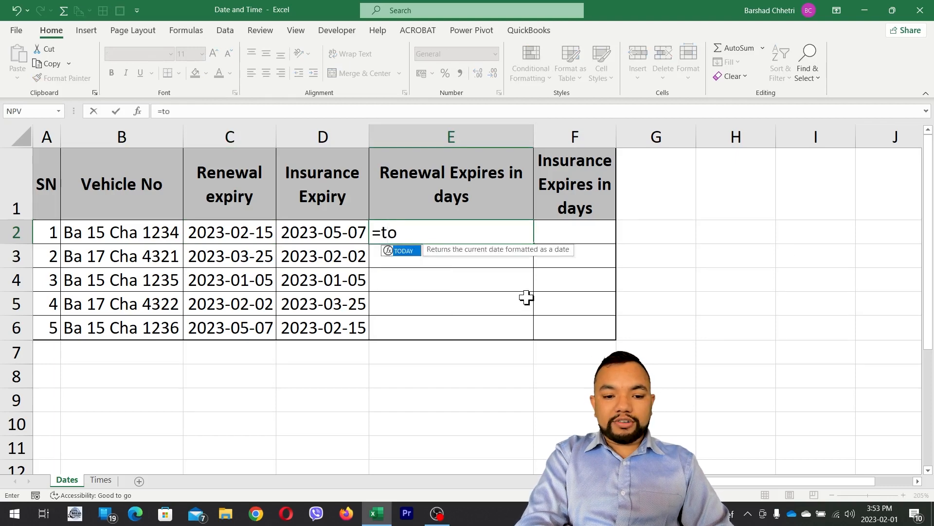
key(Tab)
text())
key(Return)
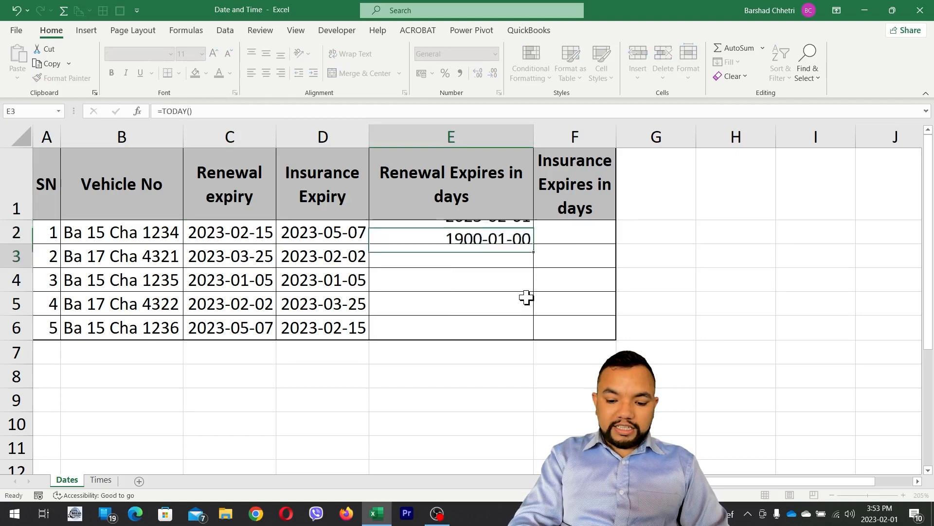
key(Up)
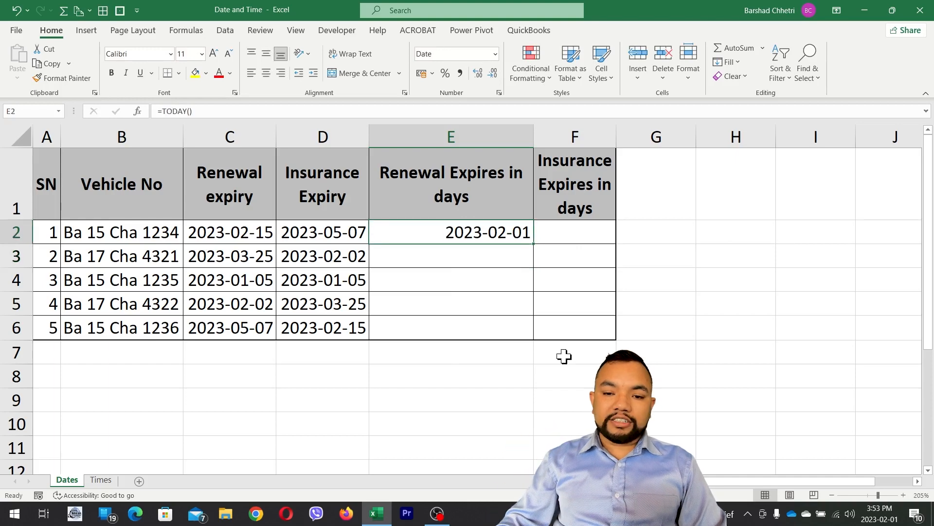
Change the E2 formula to =C2-TODAY() and apply the comma number style to the cell
double_click(469, 233)
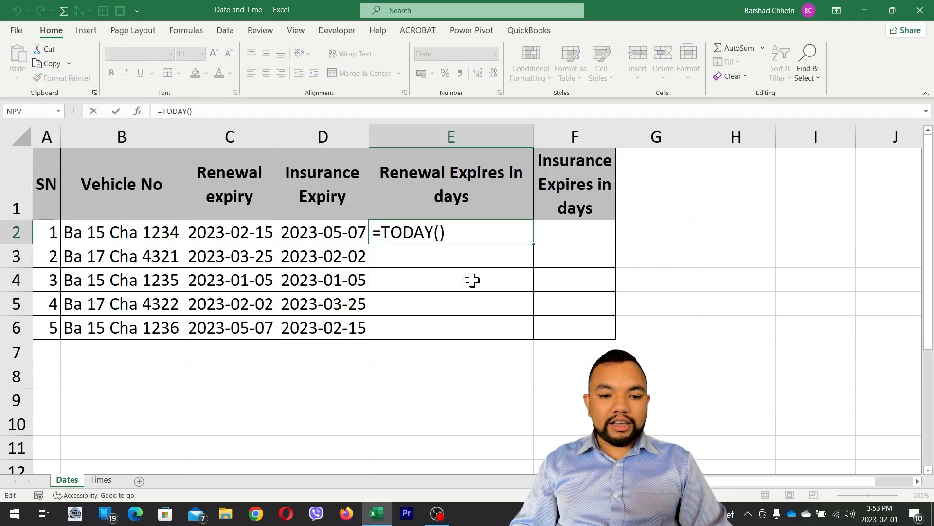
click(220, 230)
text(-)
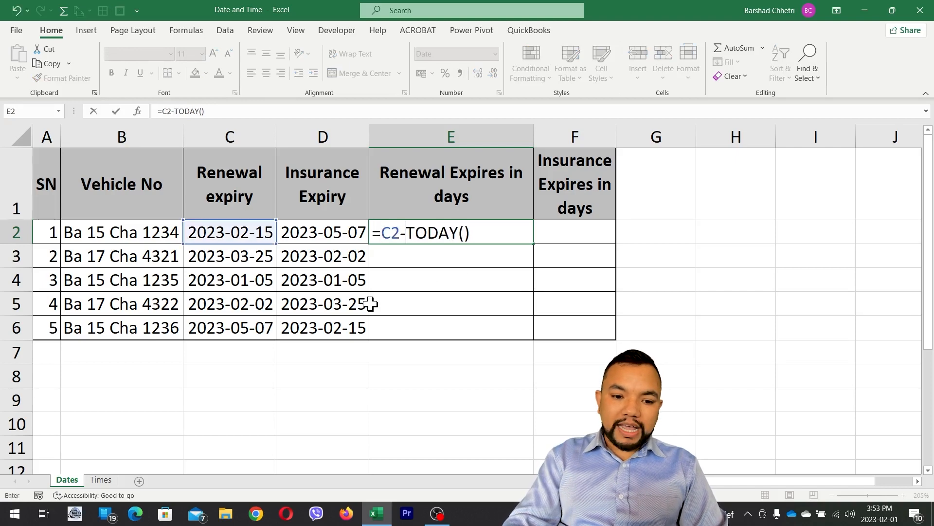
key(ctrl+Return)
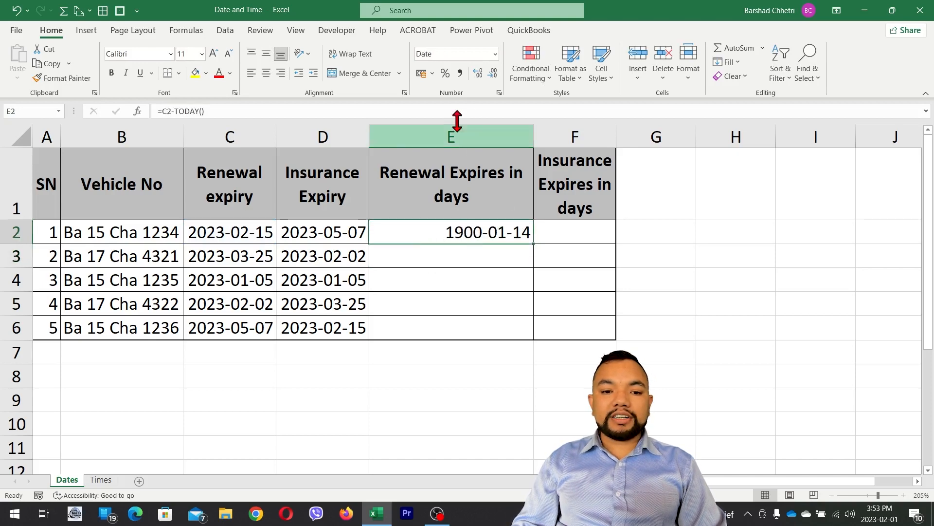
click(460, 74)
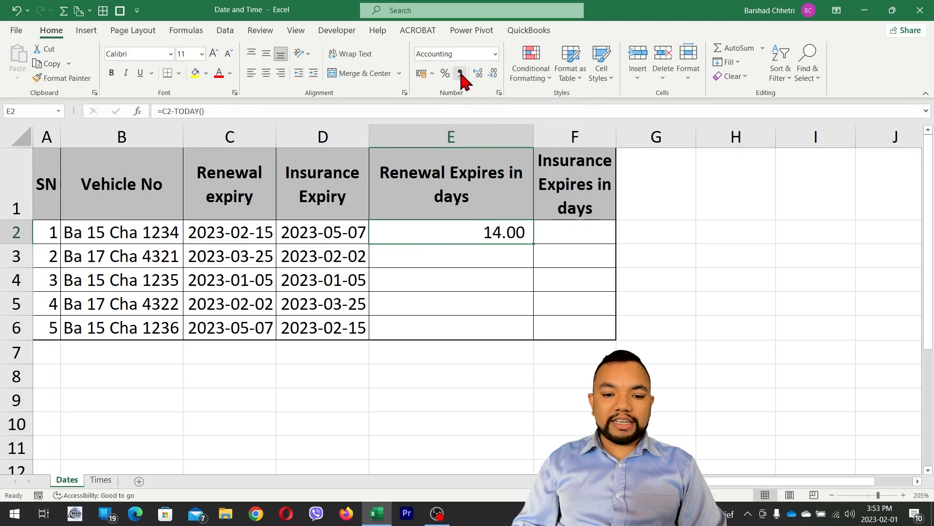
Extend the E2 formula to =C2-TODAY()+1 and fill it down through E6
double_click(488, 233)
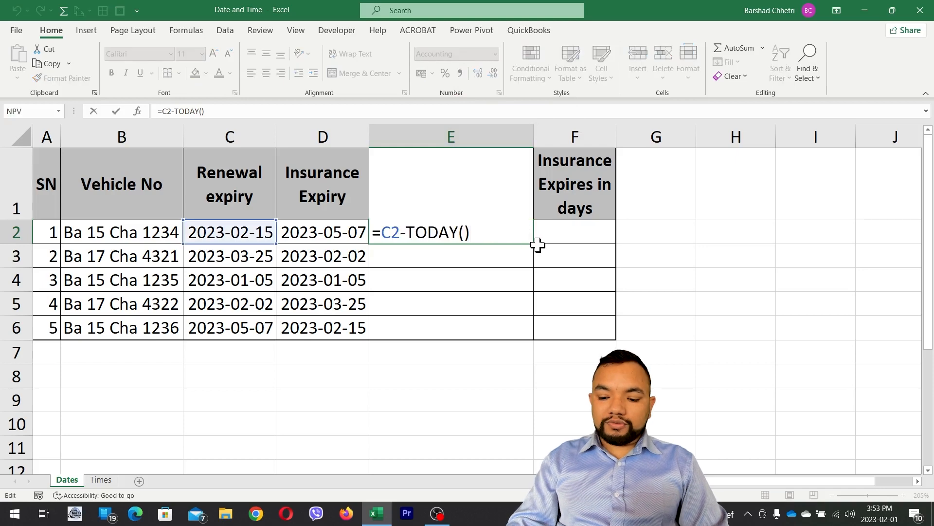
key(Return)
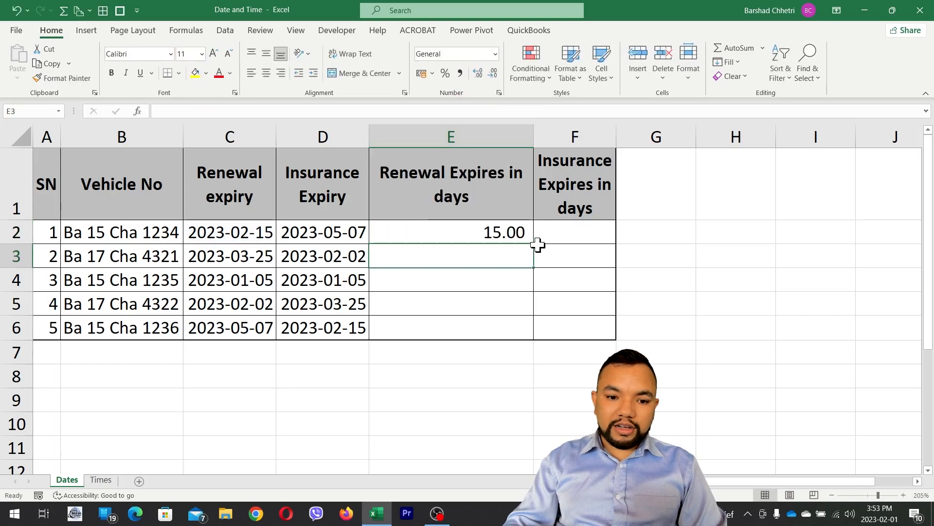
click(485, 231)
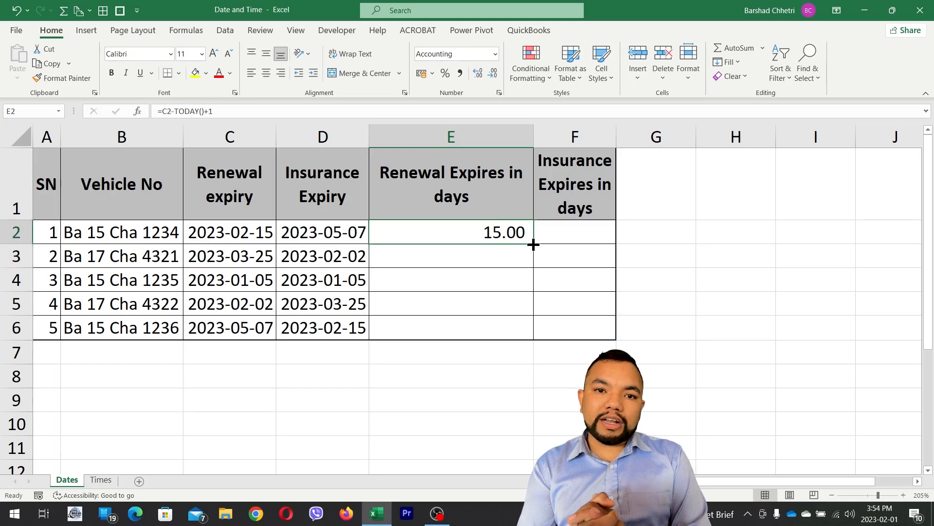
click(219, 235)
click(506, 229)
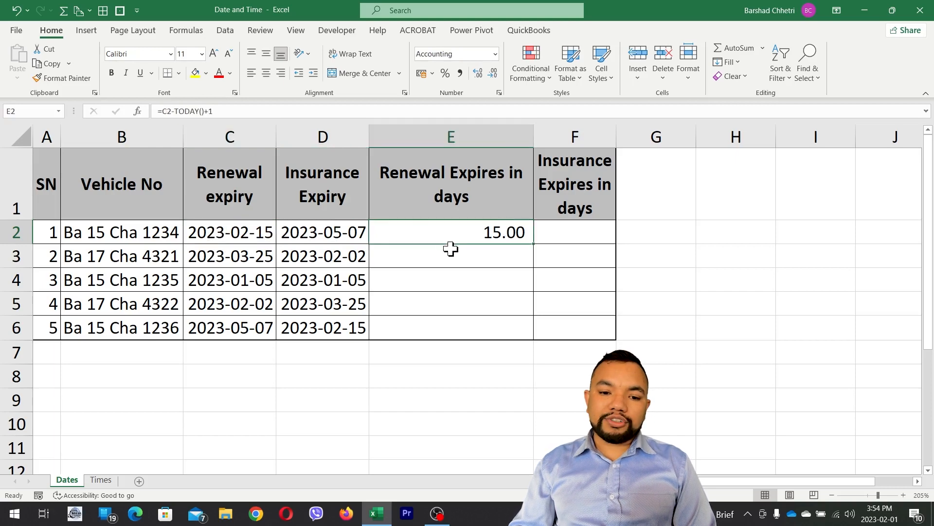
drag(533, 243, 532, 333)
click(463, 287)
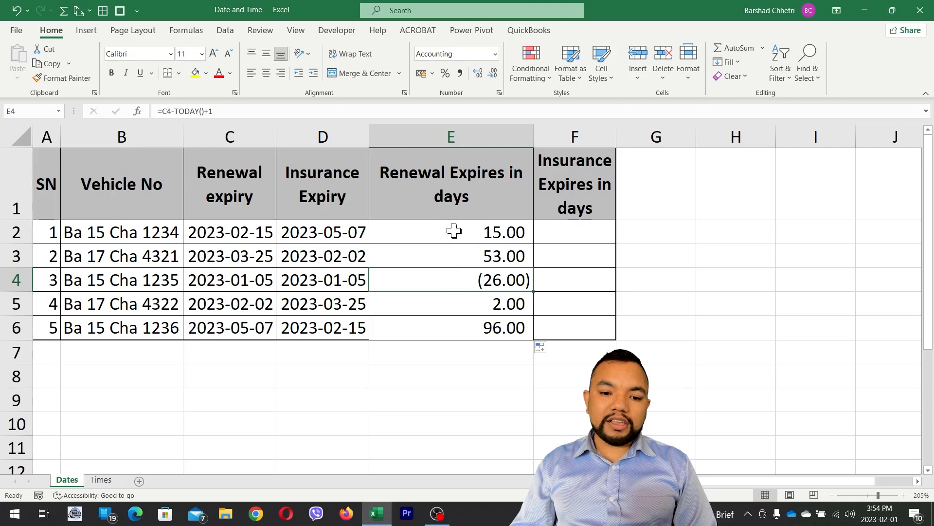
Set up a Less Than conditional formatting rule for E2:E6 with a threshold of 8
drag(454, 232, 440, 329)
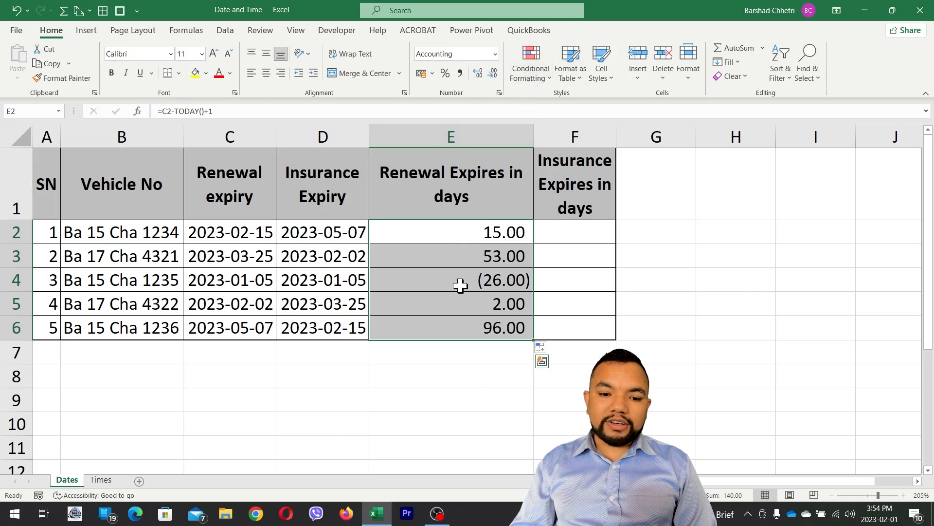
drag(456, 229, 450, 328)
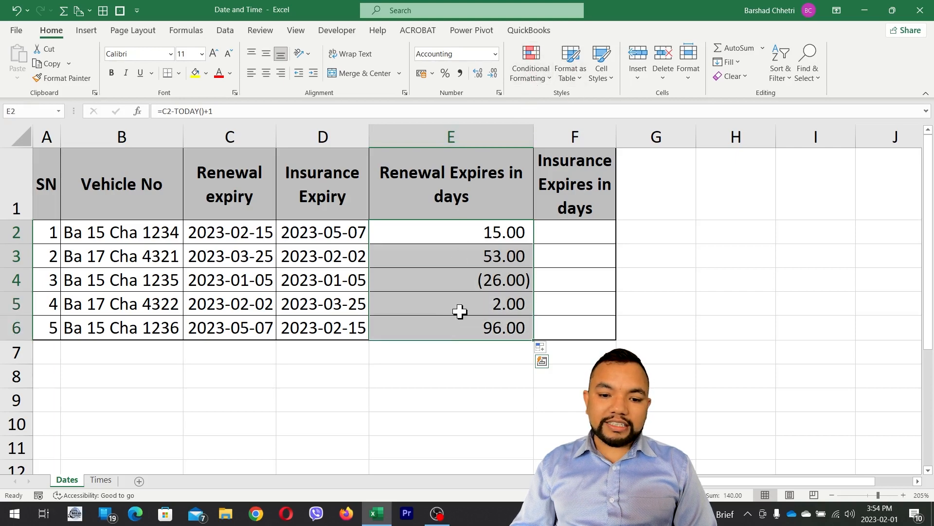
click(528, 73)
mouse_move(559, 111)
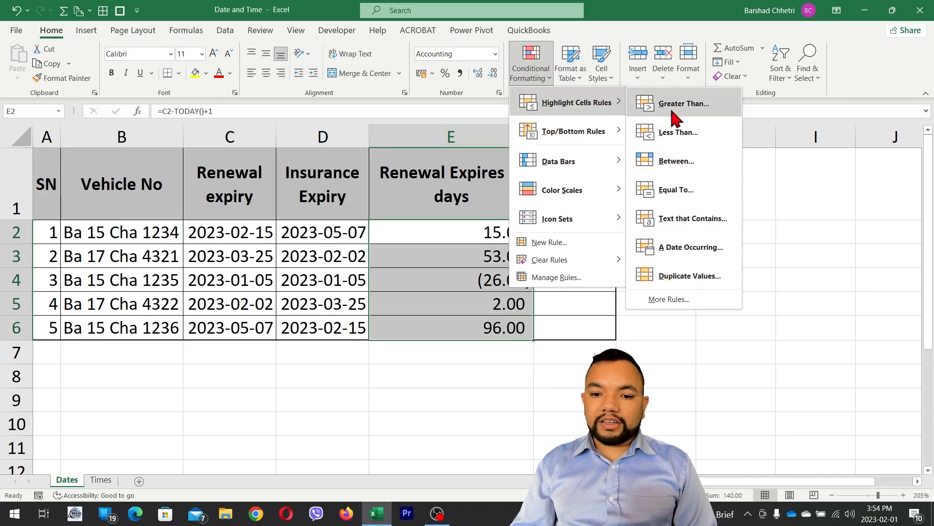
click(676, 140)
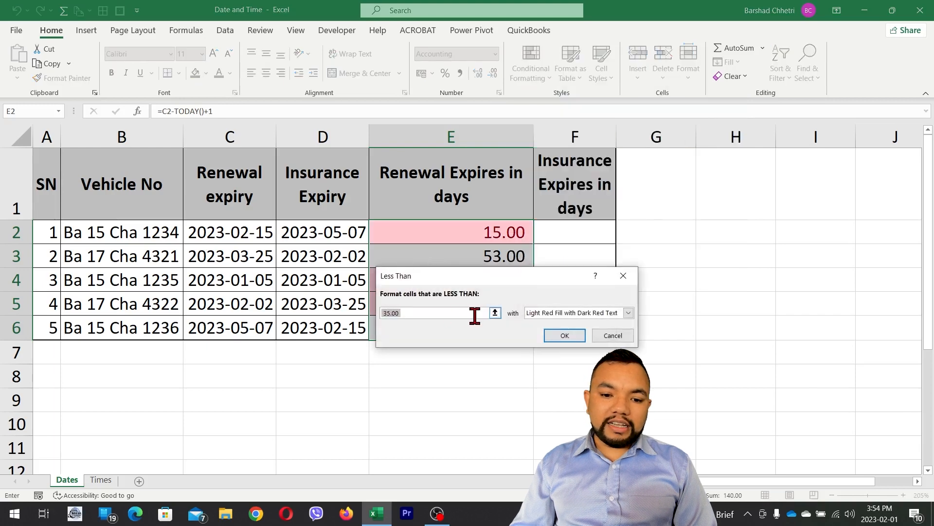
text(8)
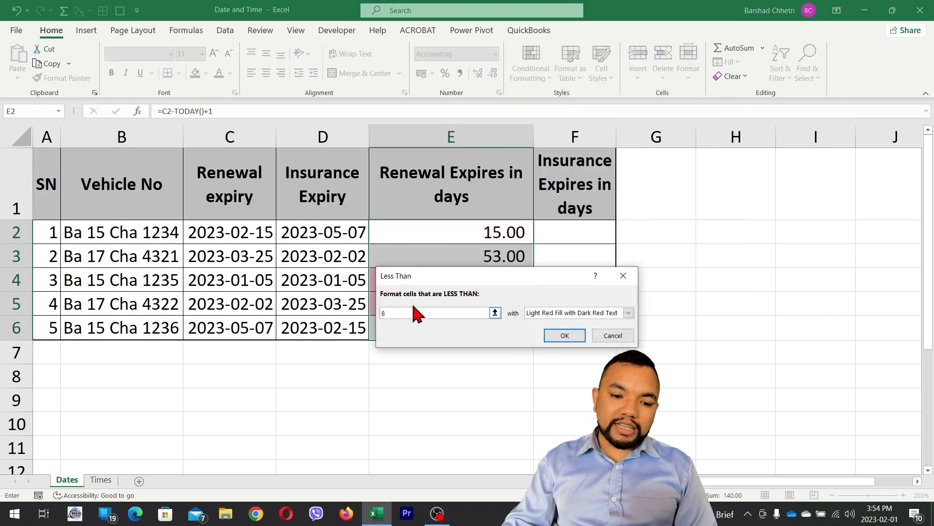
Give the Less Than rule a custom format with a solid red background fill and apply it
drag(445, 275, 348, 118)
click(530, 155)
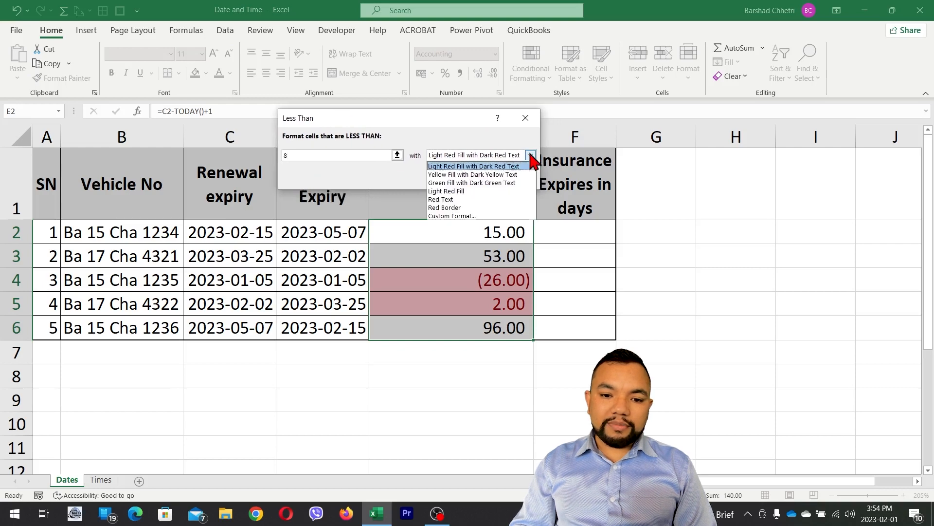
click(467, 214)
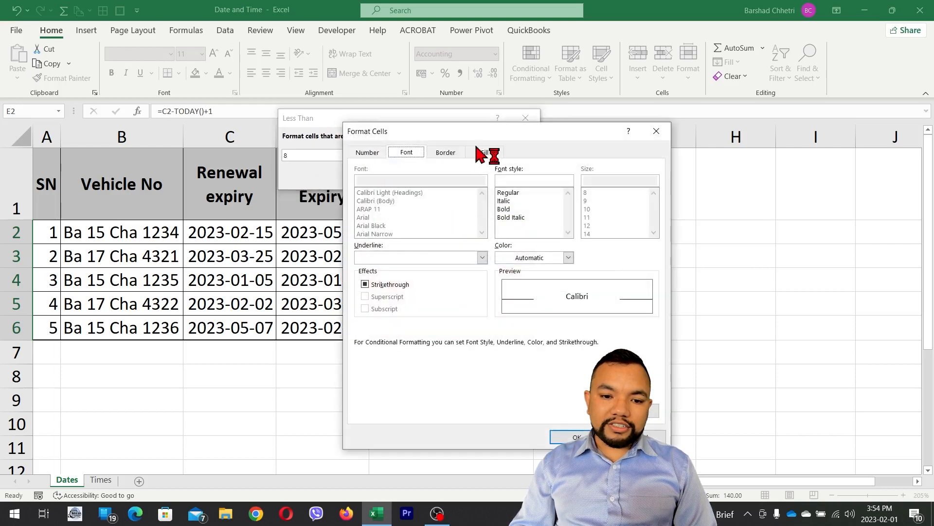
click(482, 151)
click(377, 268)
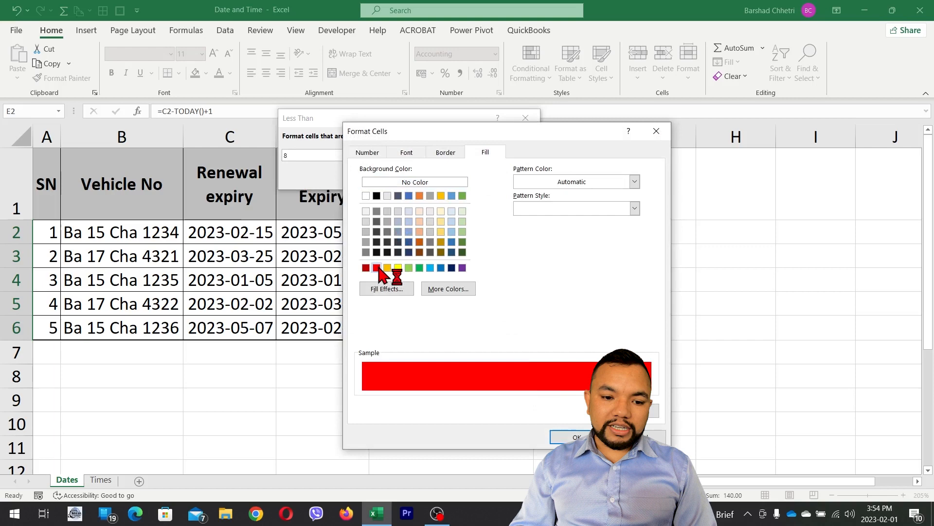
click(552, 437)
click(471, 181)
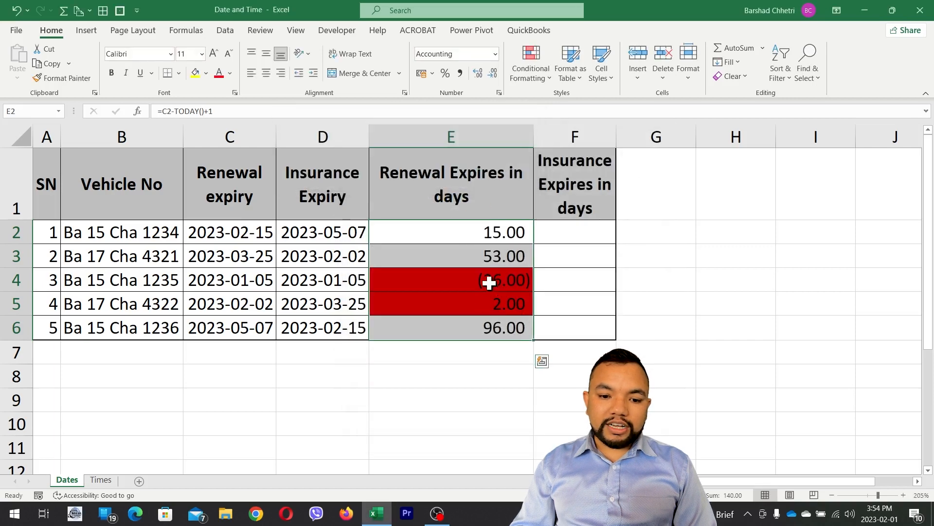
click(486, 257)
drag(487, 279, 470, 298)
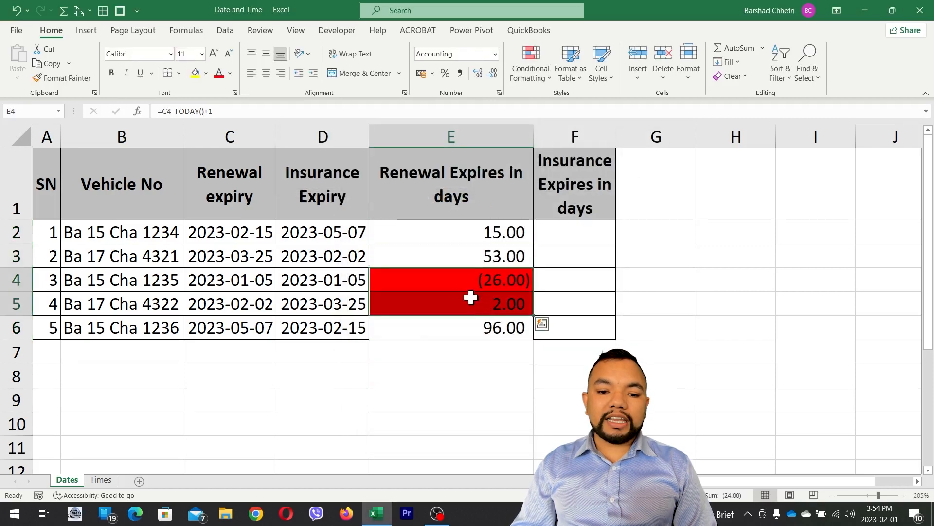
click(464, 279)
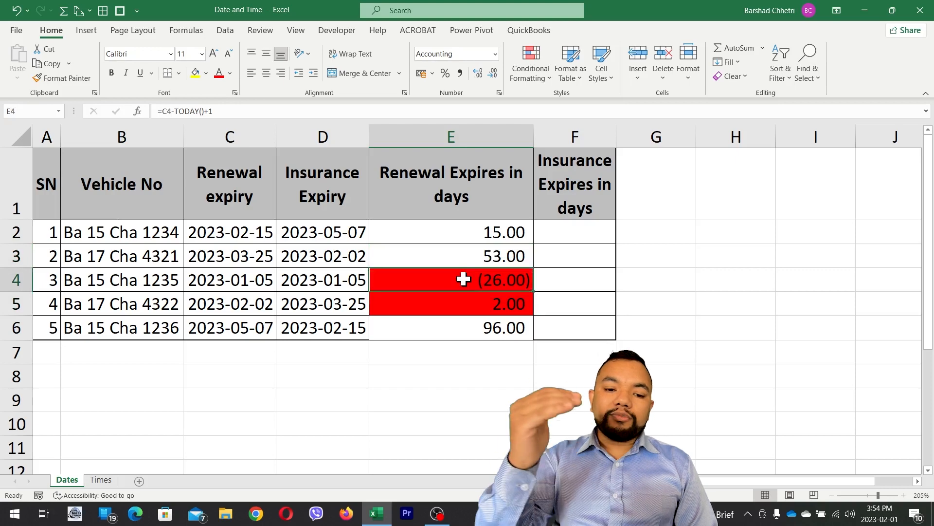
click(501, 301)
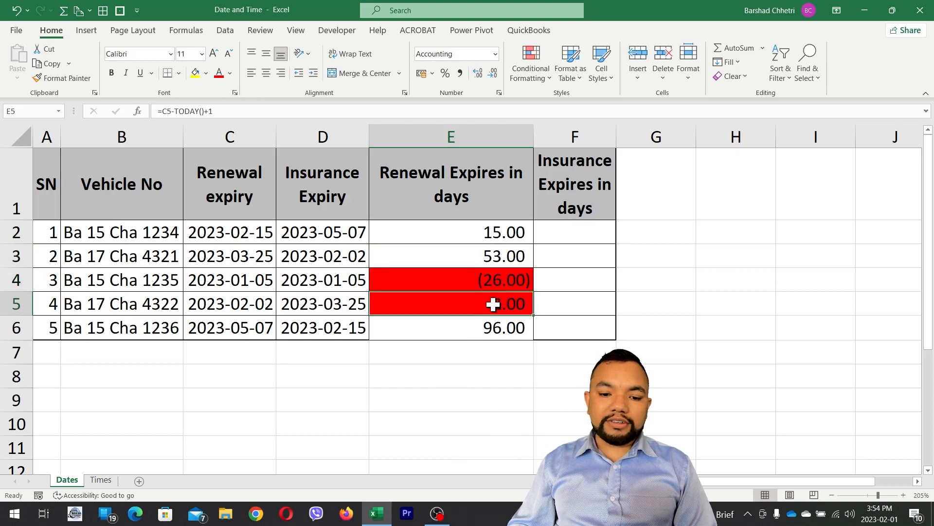
click(506, 233)
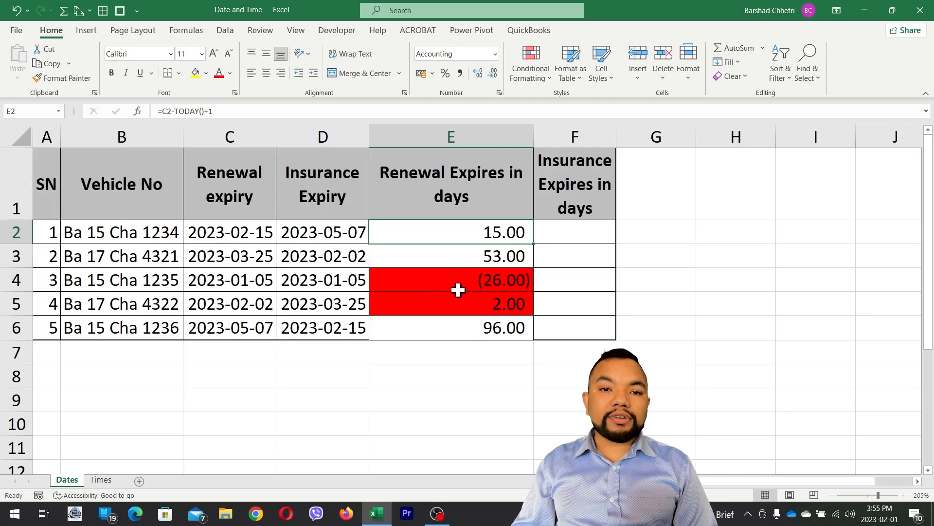
Enter the formula =D2-TODAY()+1 in cell F2 under Insurance Expires in days
click(562, 232)
text(=)
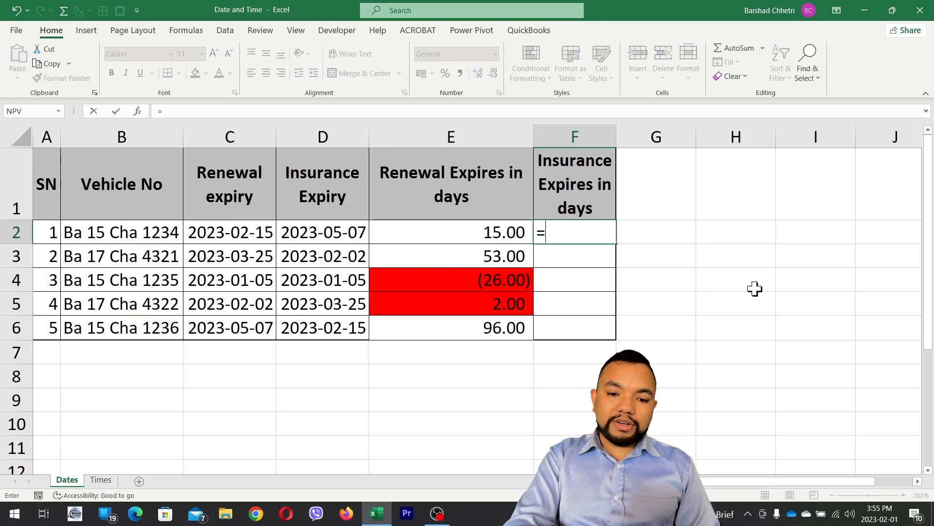
key(Left)
key(Left)
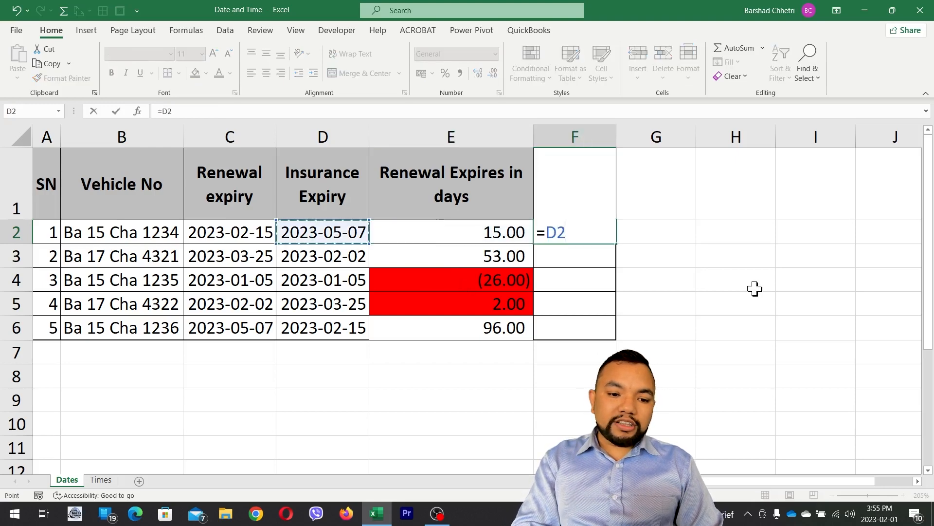
text(-)
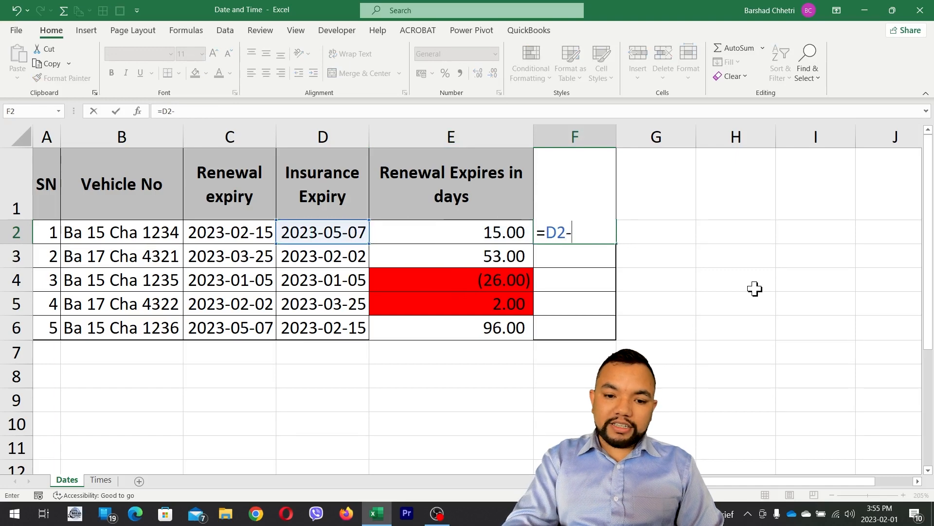
text(today)
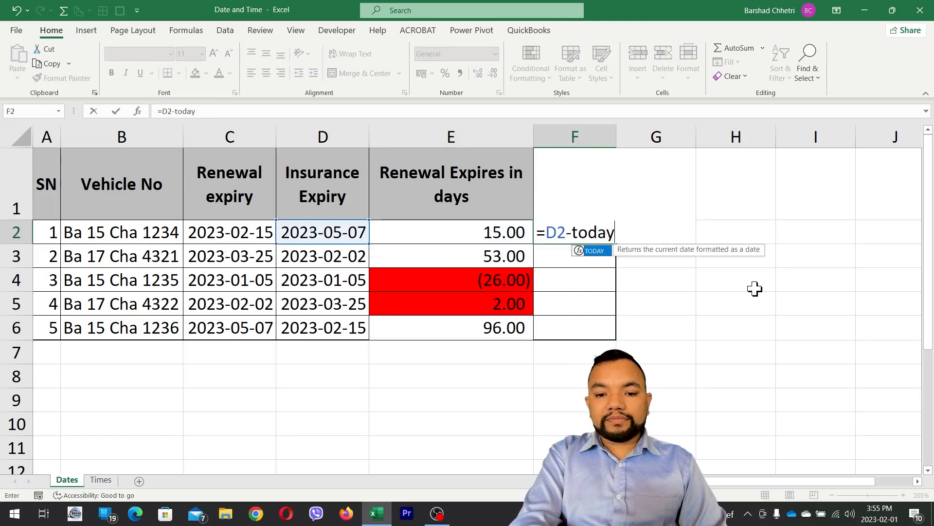
text(())
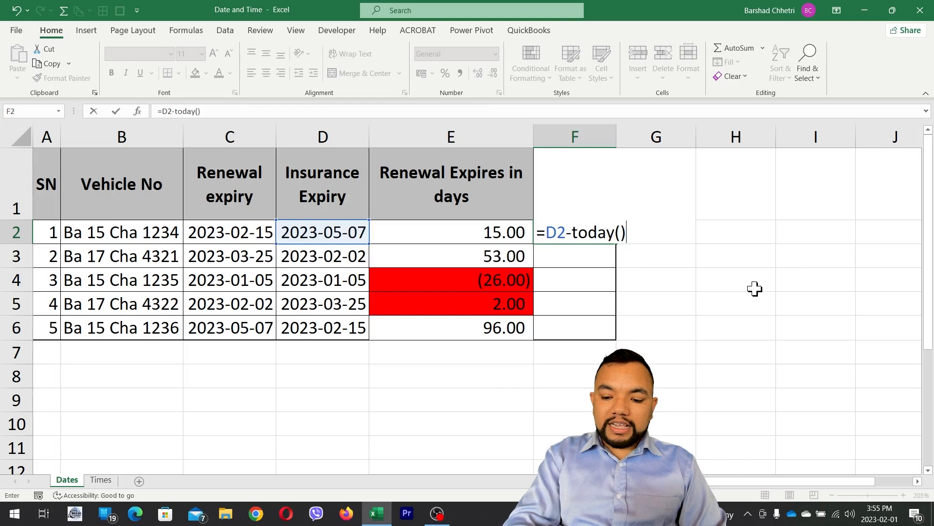
text(+1)
key(Return)
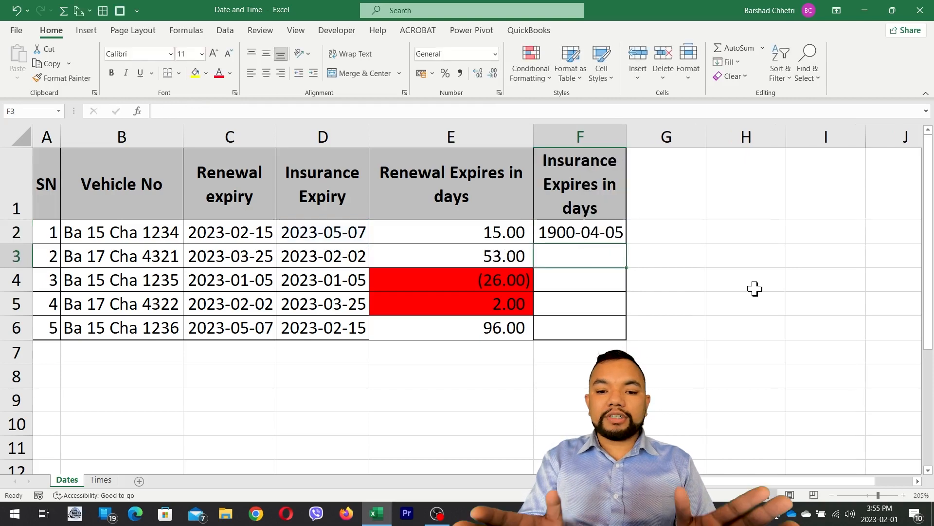
Fill the F2 formula down through F6 and apply the comma number style to the range
click(579, 234)
drag(625, 245, 625, 338)
click(461, 74)
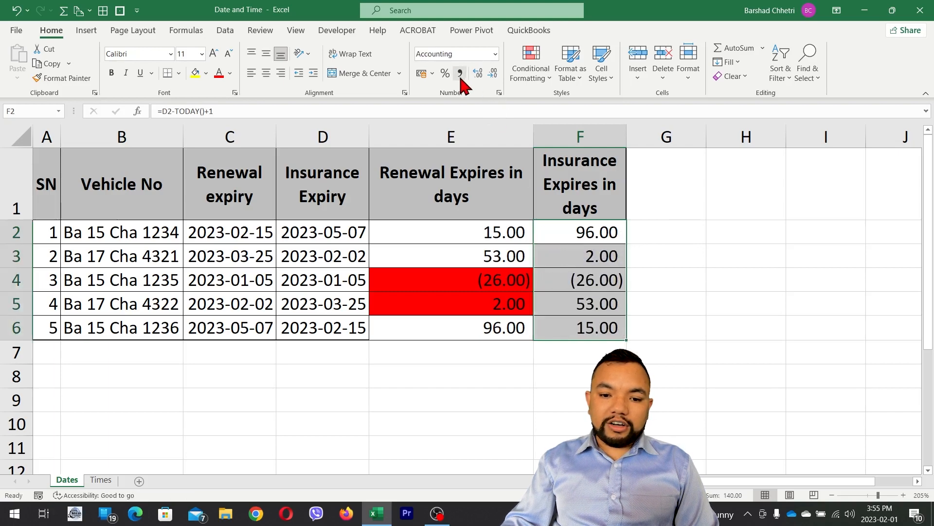
click(567, 235)
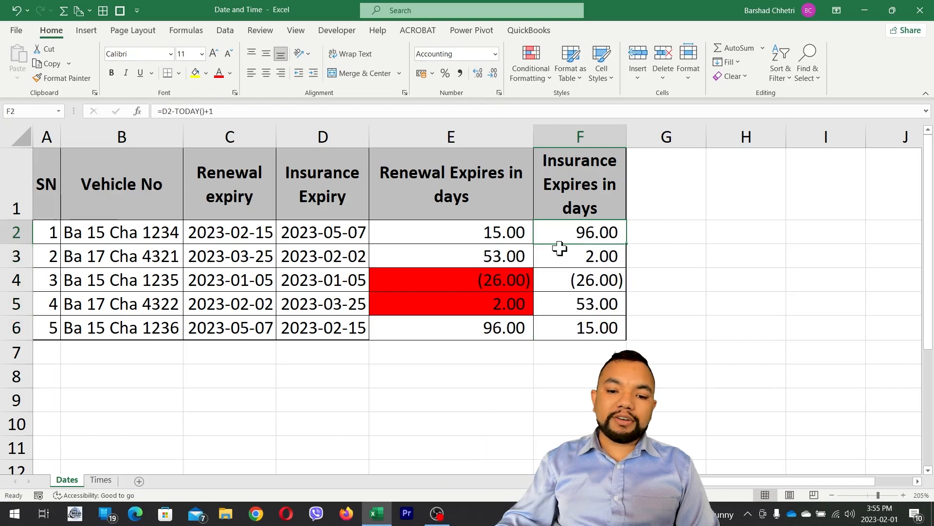
click(571, 265)
click(589, 285)
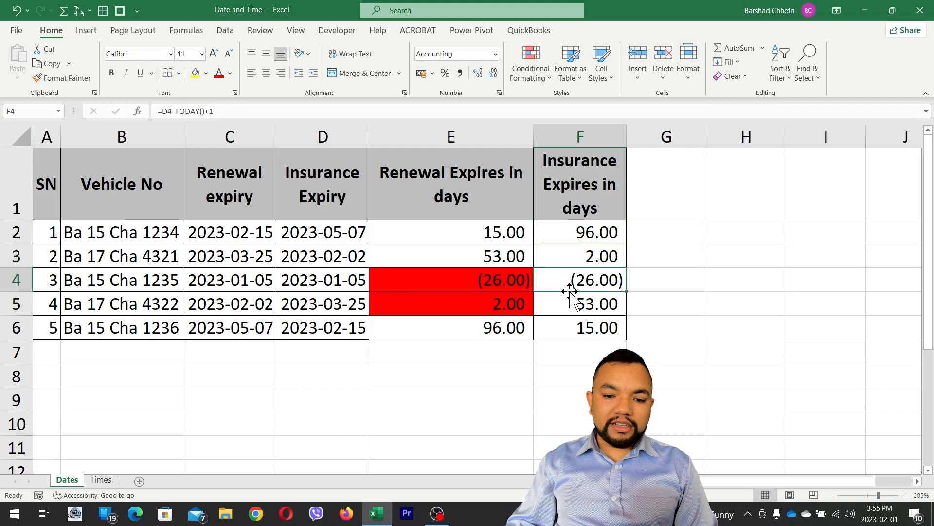
click(331, 282)
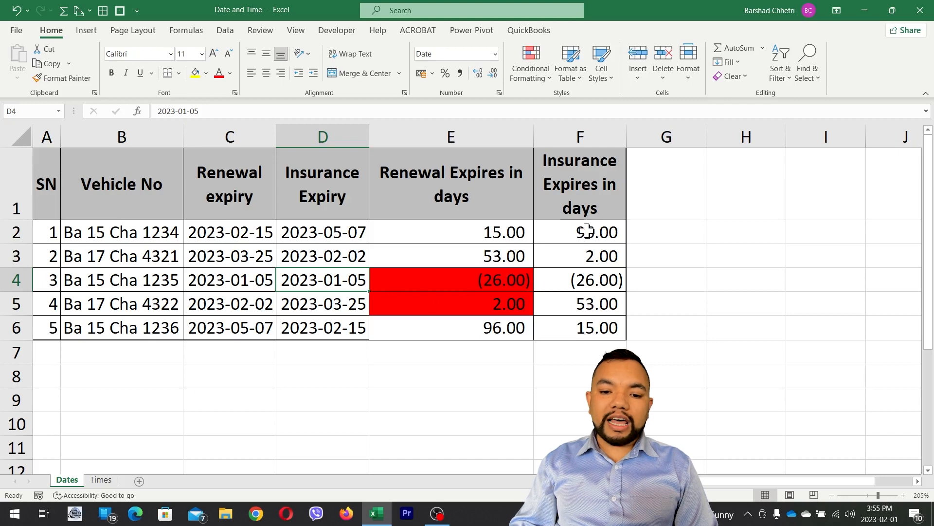
Try highlighting values less than 8 in F2:F6 with Light Red Fill with Dark Red Text
drag(587, 232, 585, 334)
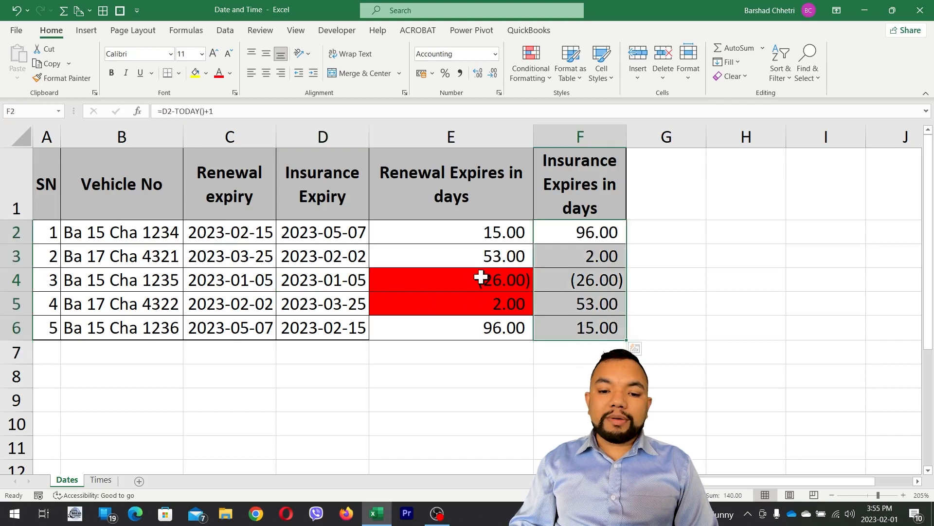
click(536, 74)
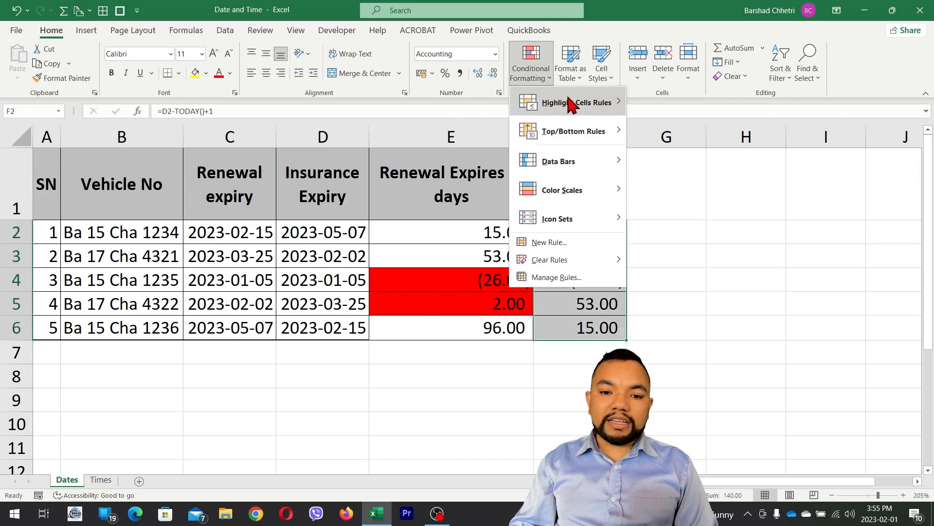
mouse_move(572, 103)
click(688, 133)
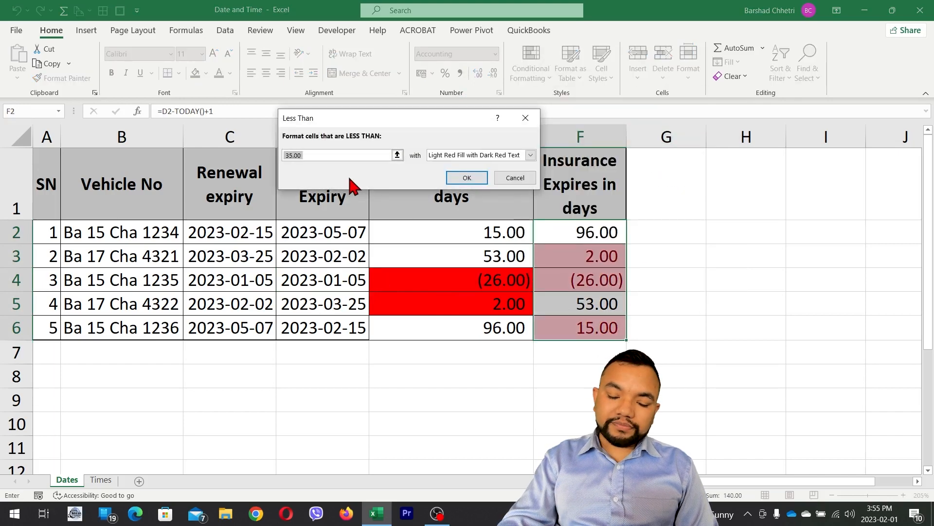
text(8)
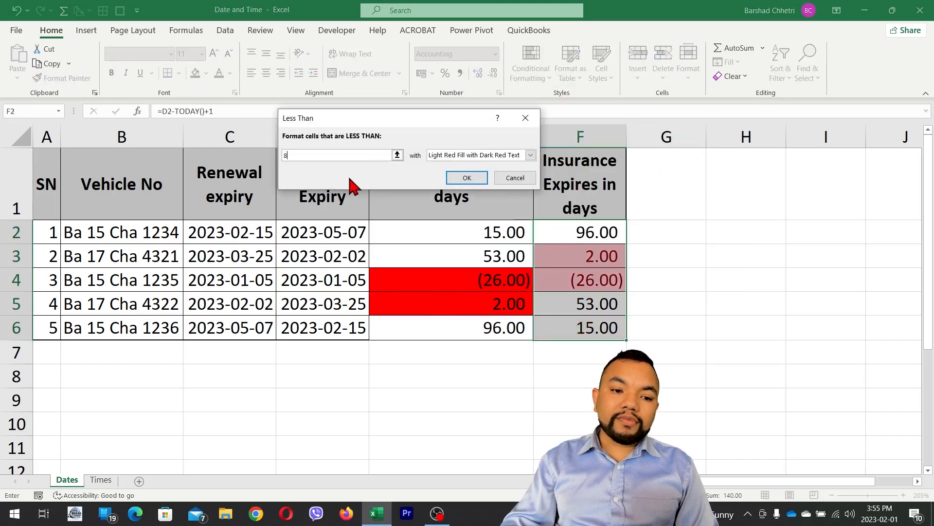
click(465, 179)
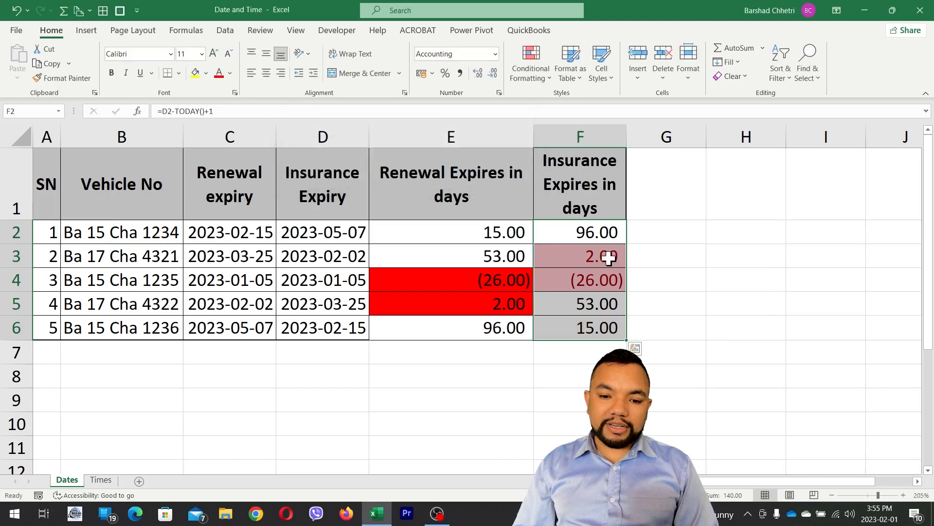
Set up a Less Than conditional formatting rule for the insurance days in F2:F6 with a threshold of 8
click(546, 80)
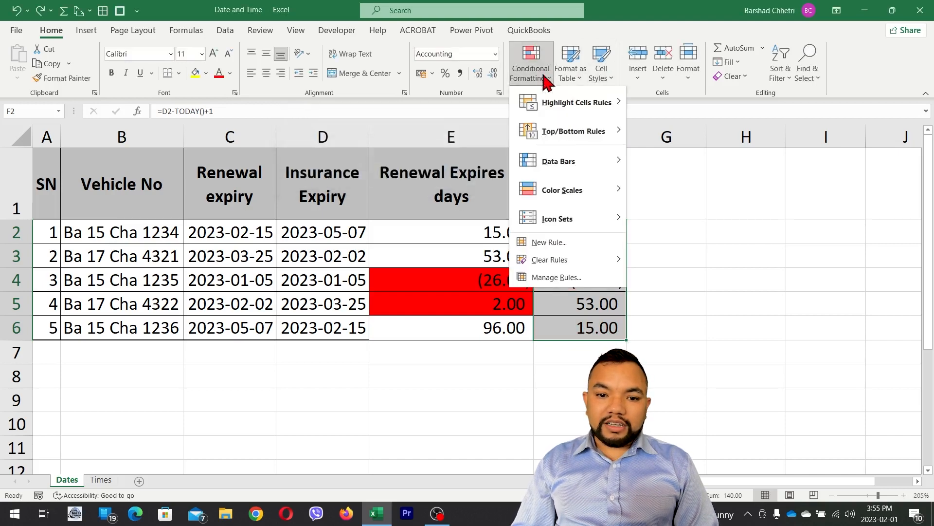
mouse_move(577, 102)
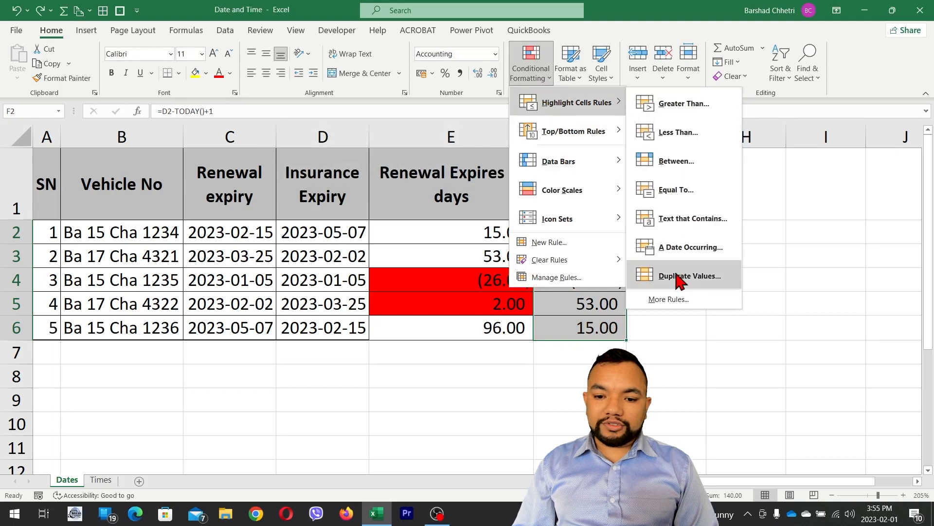
click(674, 139)
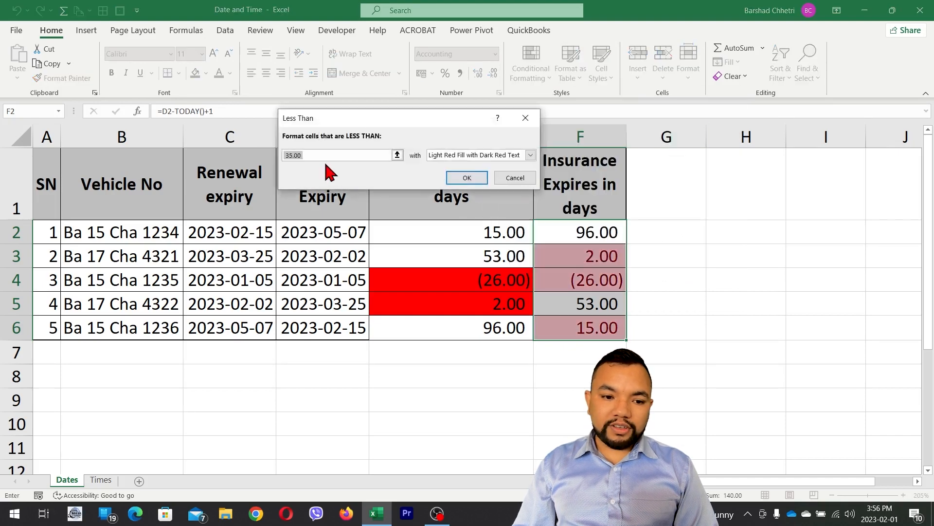
text(8)
Give the insurance days rule a custom format with a solid red background fill and apply it
click(530, 155)
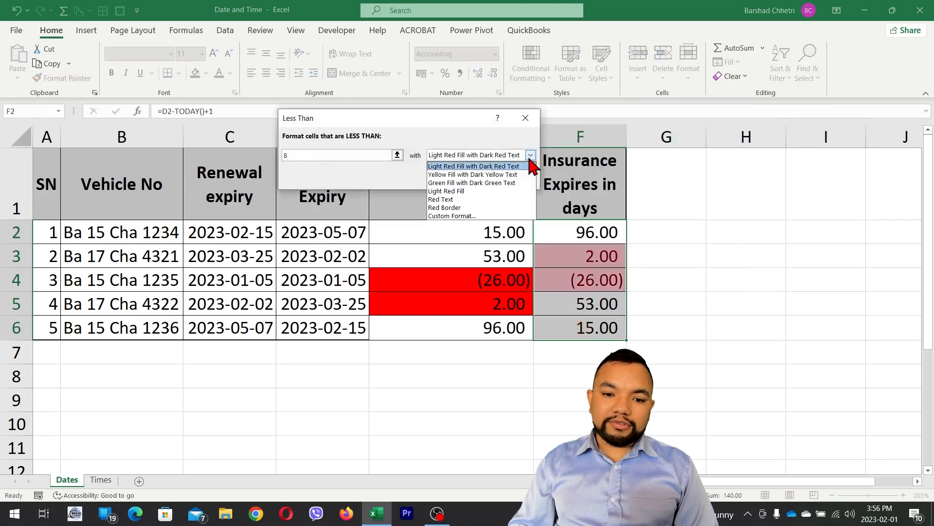
click(446, 215)
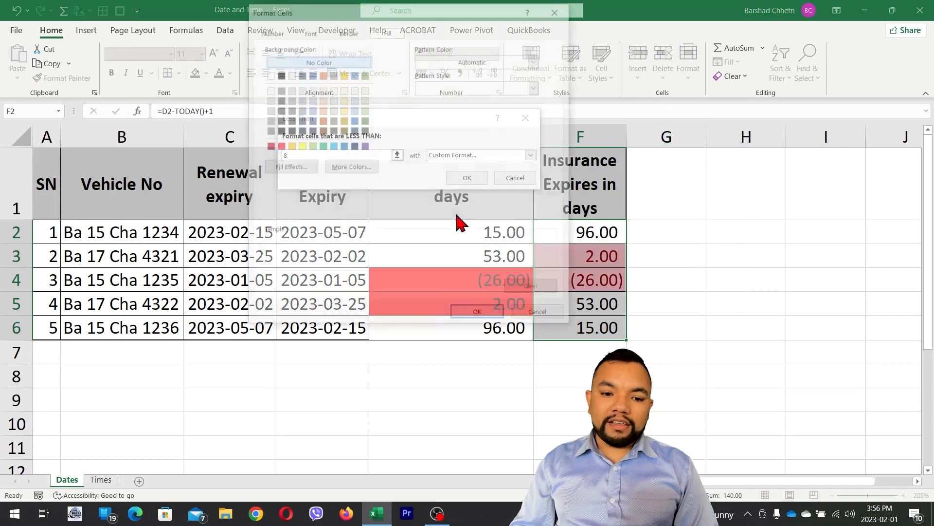
click(279, 146)
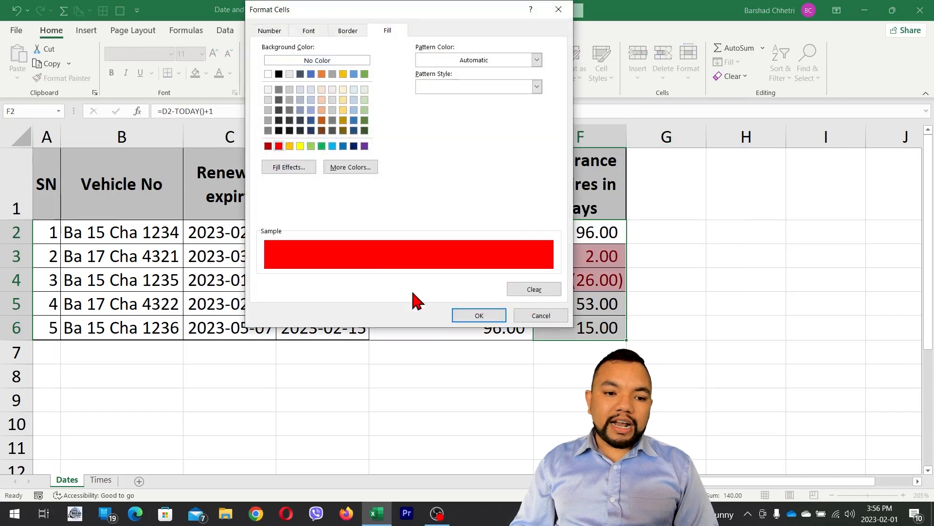
click(479, 316)
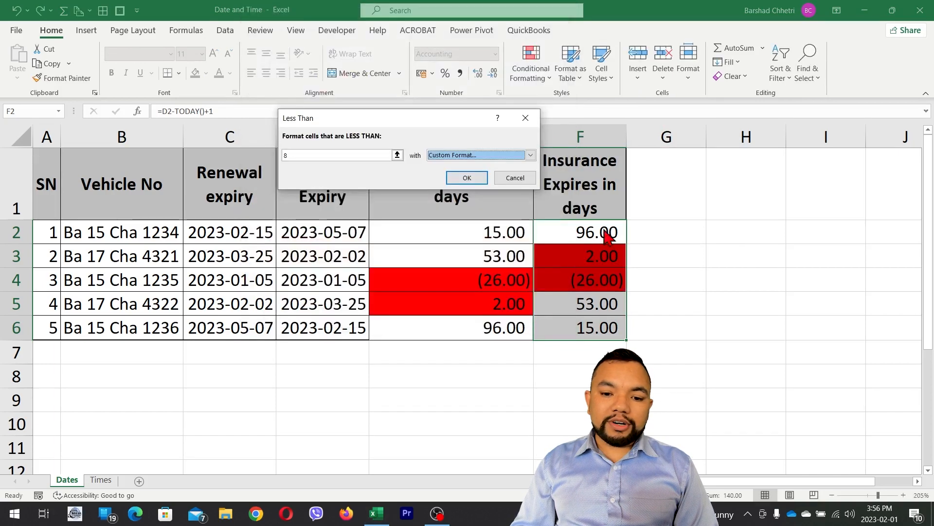
click(468, 177)
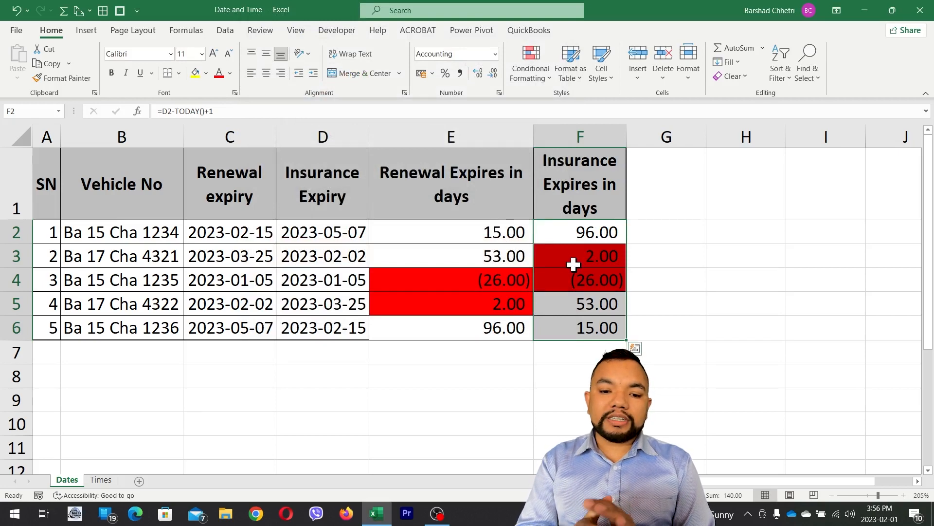
Change the renewal expiry date in C4 to 2023-02-08 to test the highlighting rule
click(307, 262)
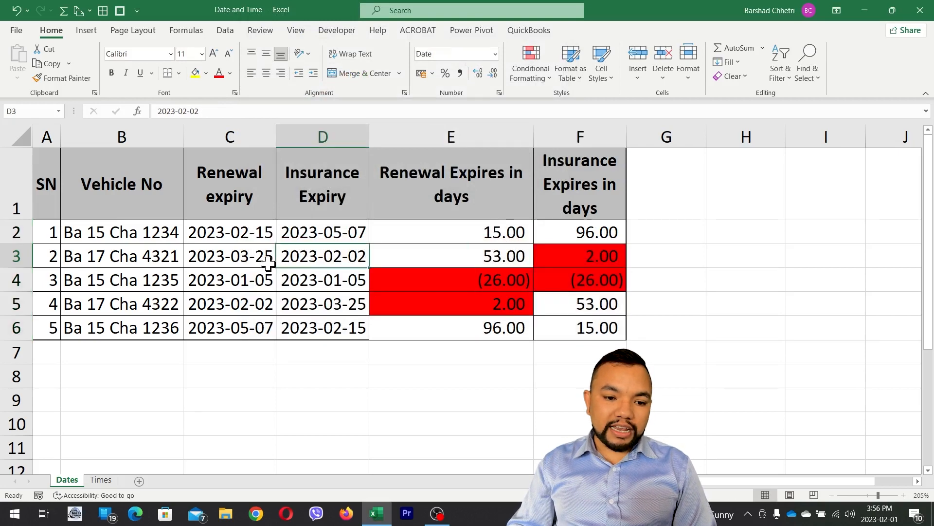
click(221, 281)
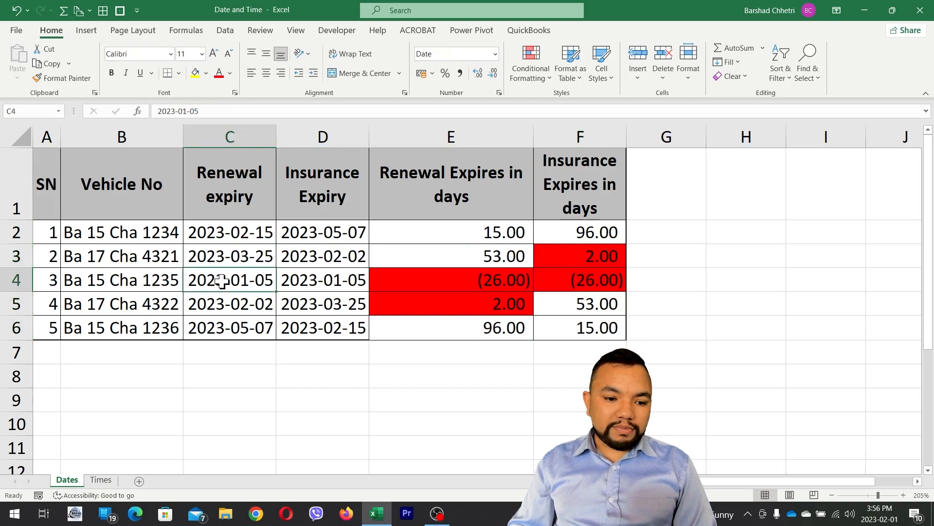
key(F2)
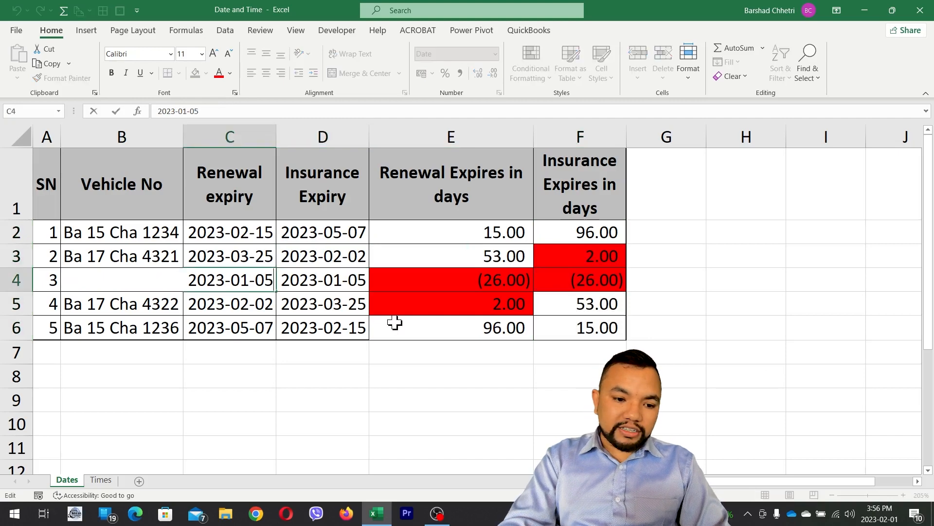
key(BackSpace)
key(BackSpace)
key(BackSpace)
key(BackSpace)
text(2-0)
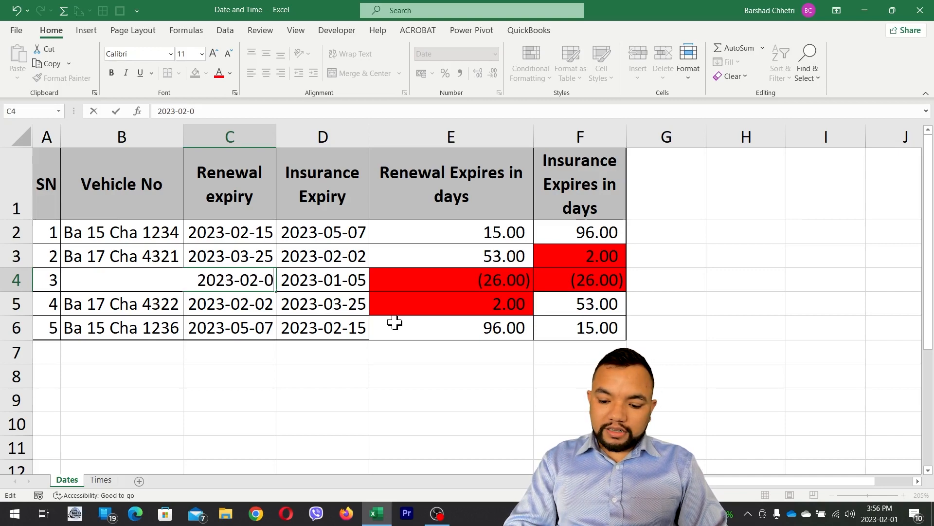
text(8)
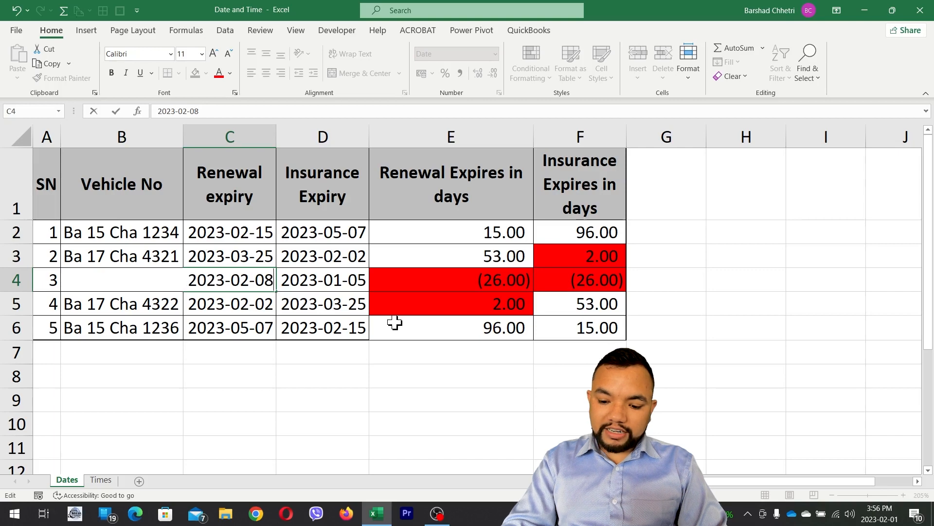
key(Return)
key(Up)
key(Right)
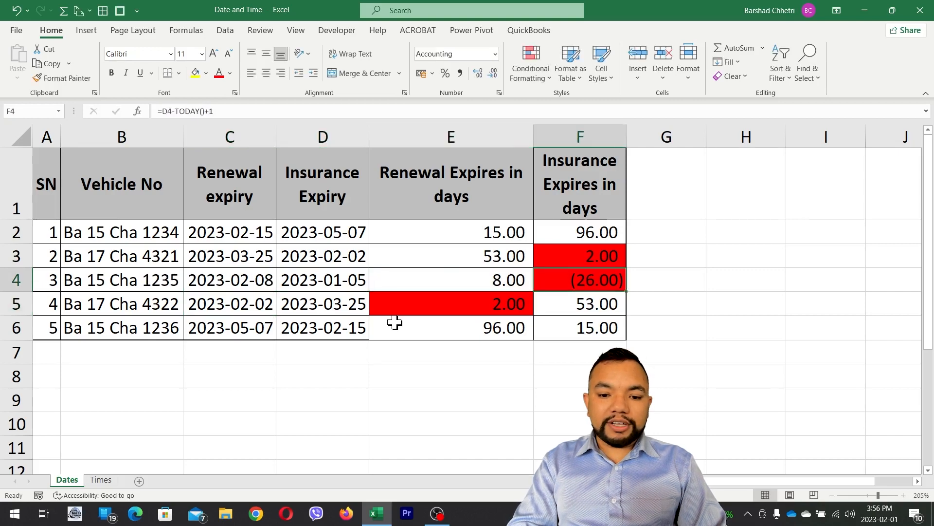
Change the insurance expiry date in D4 to 2023-01-15
key(Left)
key(Left)
key(Left)
key(F2)
key(Tab)
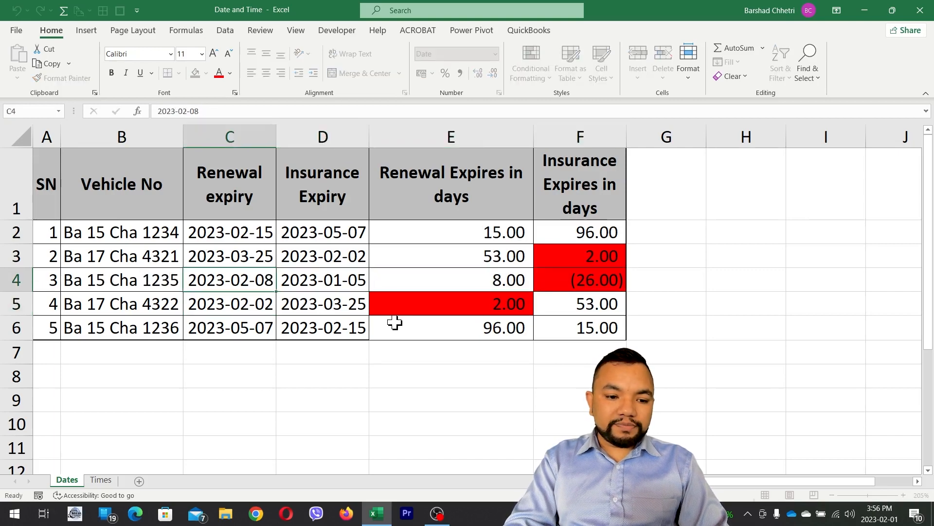
key(F2)
key(BackSpace)
key(BackSpace)
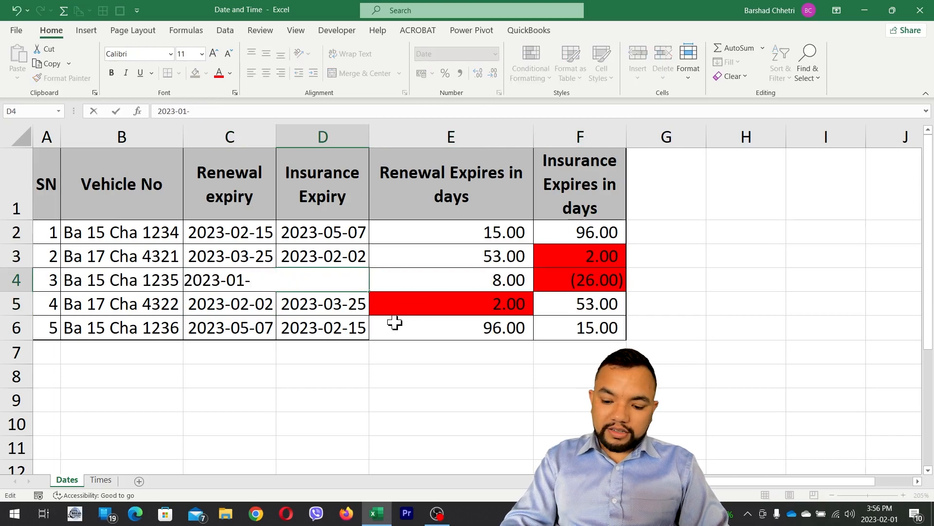
text(15)
key(Return)
Set the renewal expiry date in C4 to 2023-02-07 without any stray character, and select its days result in E4
key(Up)
key(Left)
key(F2)
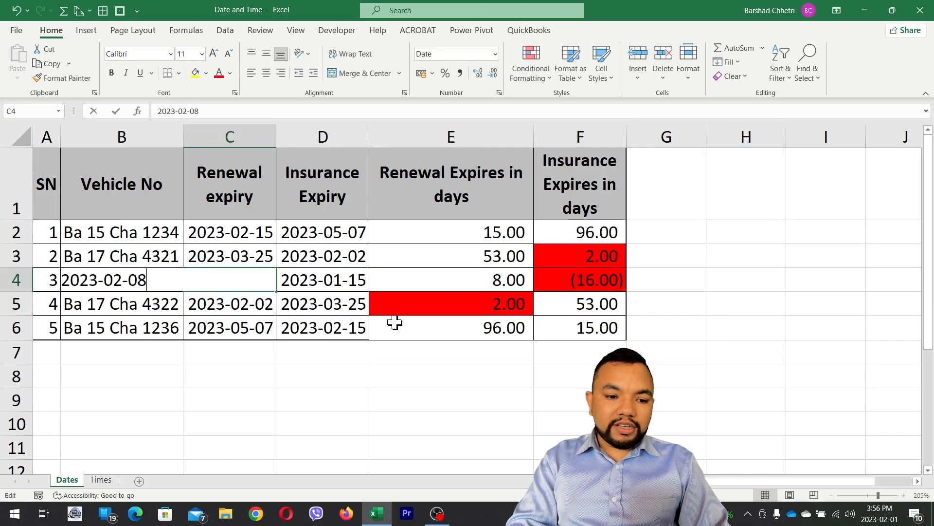
key(BackSpace)
key(Return)
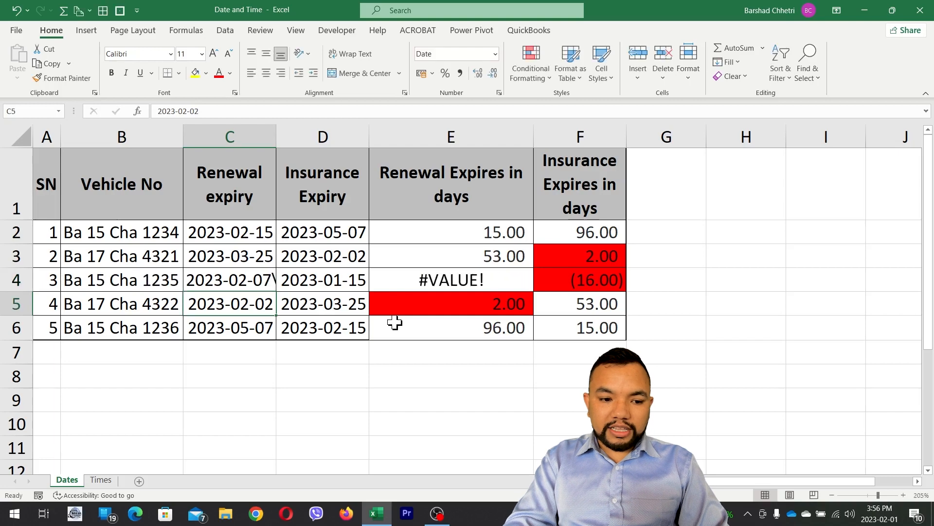
key(Up)
key(F2)
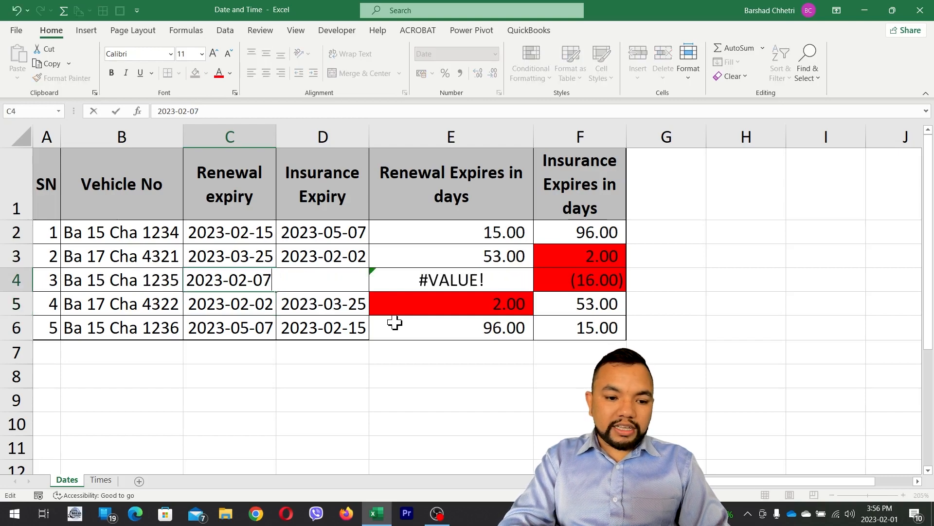
text(7)
key(Return)
key(Up)
key(Right)
key(Right)
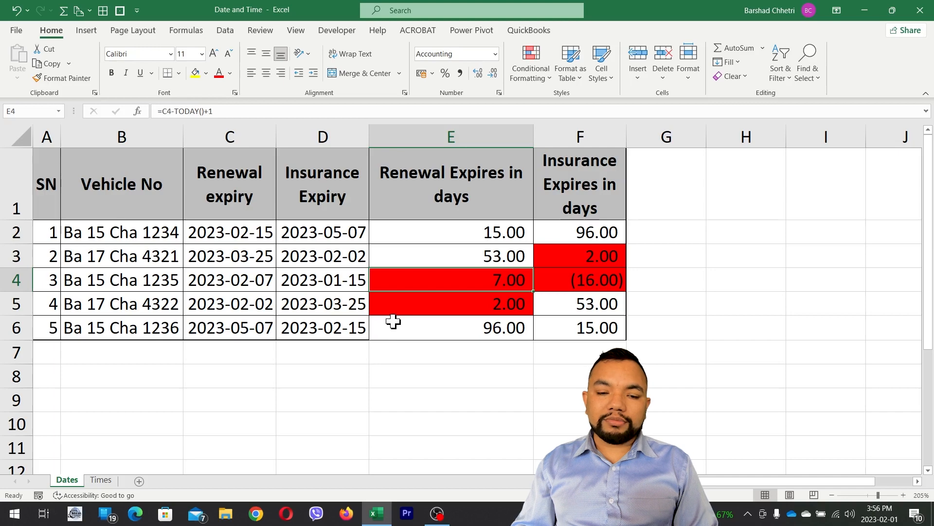
Add a Remarks column header in G1
click(507, 297)
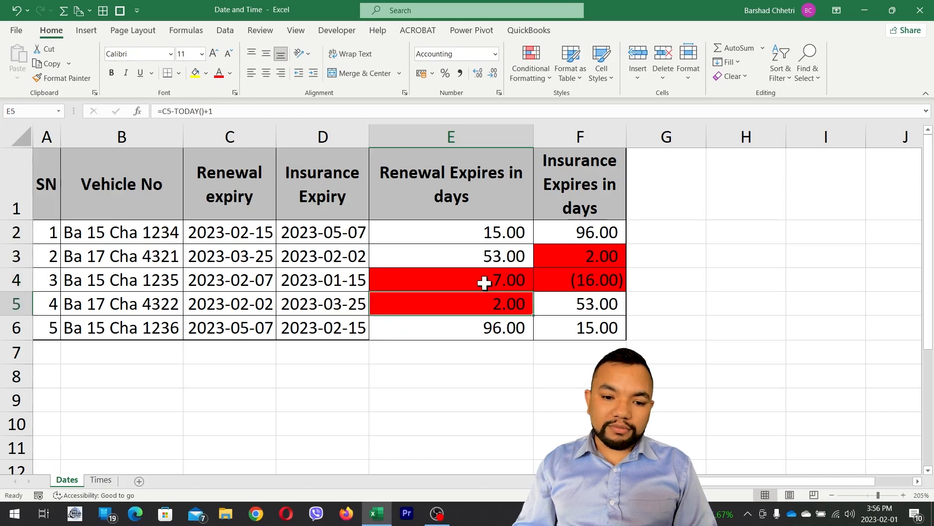
click(642, 199)
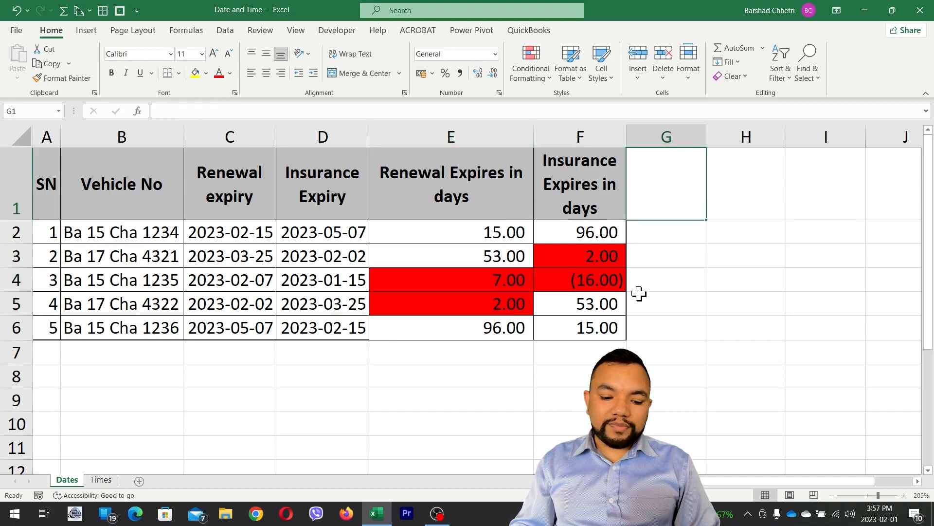
text(Rekar)
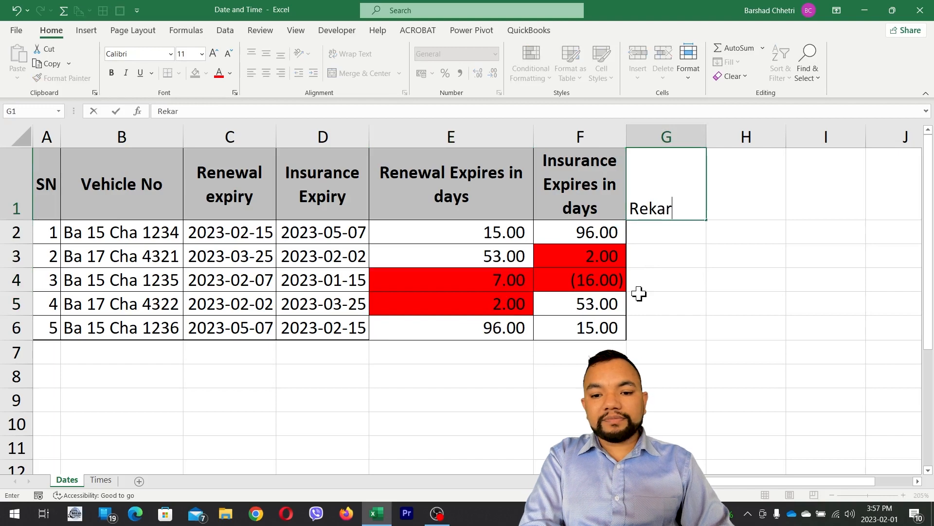
key(BackSpace)
key(BackSpace)
text(marks)
key(Return)
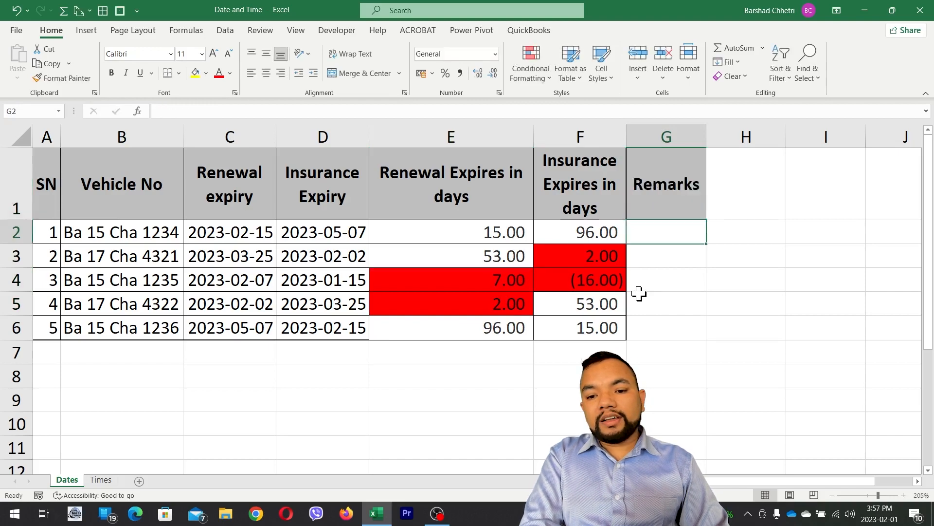
Enter the remark "called for insurance to the insurance company" in G3 for the second vehicle
key(Return)
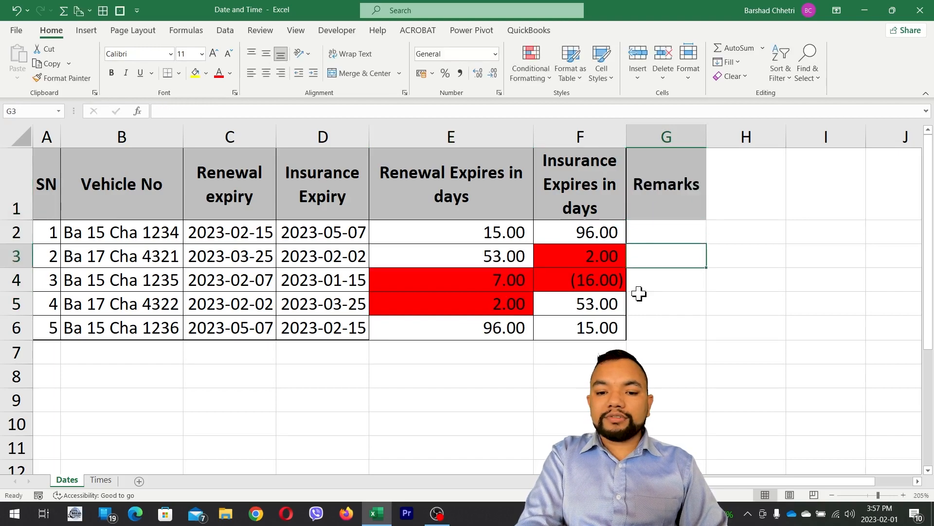
text(called for )
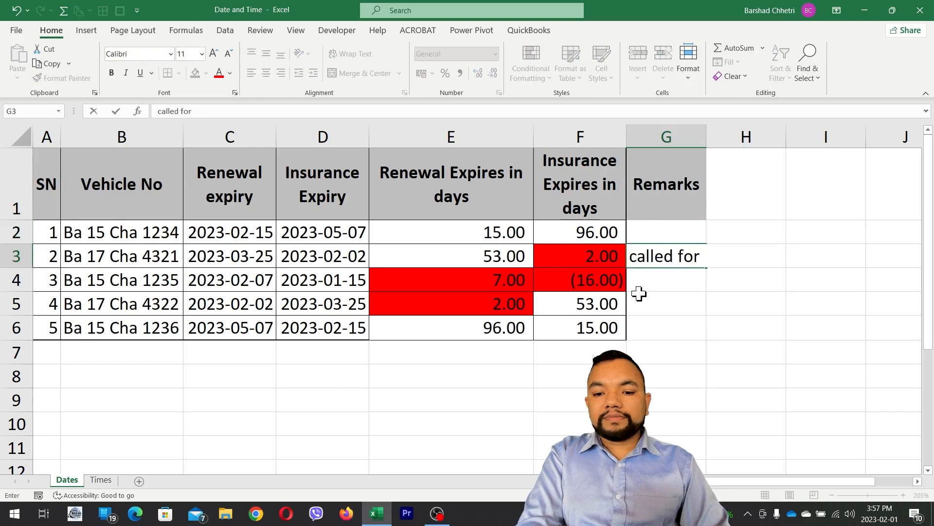
text(insuran)
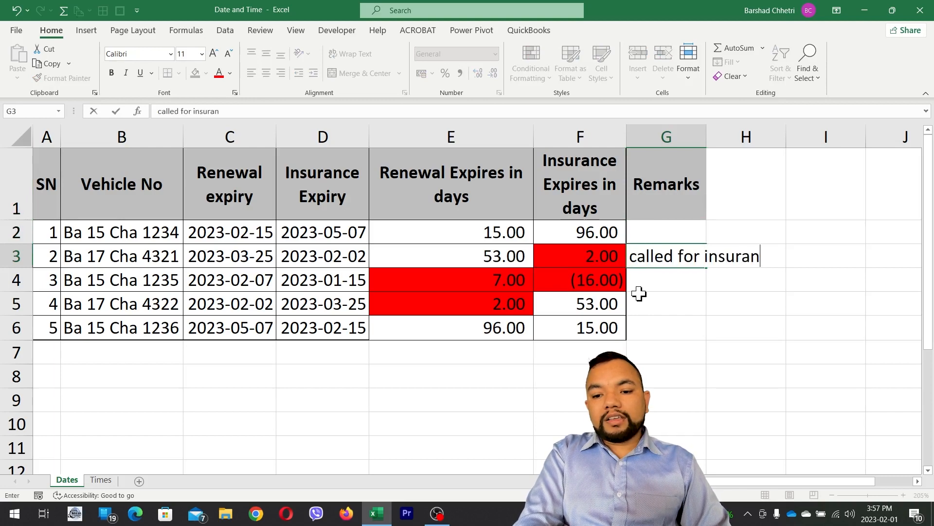
text(ce to the in)
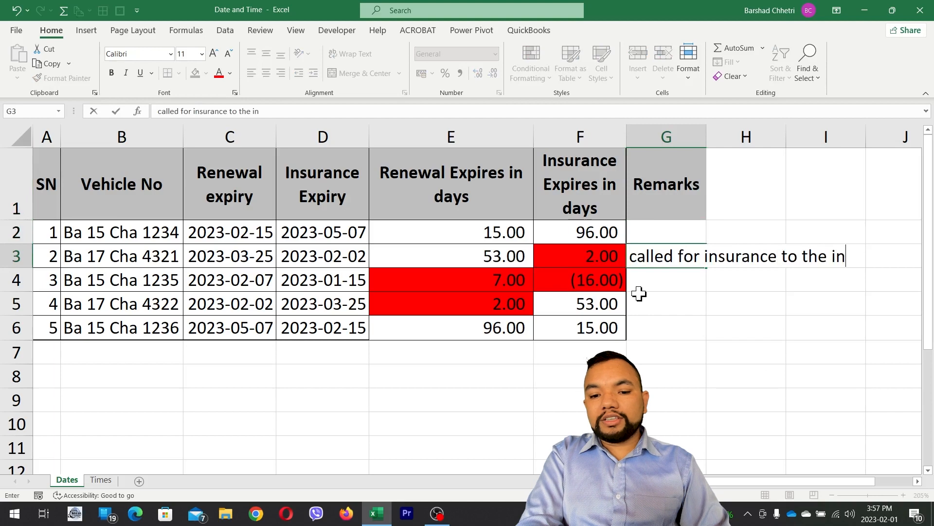
text(su)
key(BackSpace)
text(suranc)
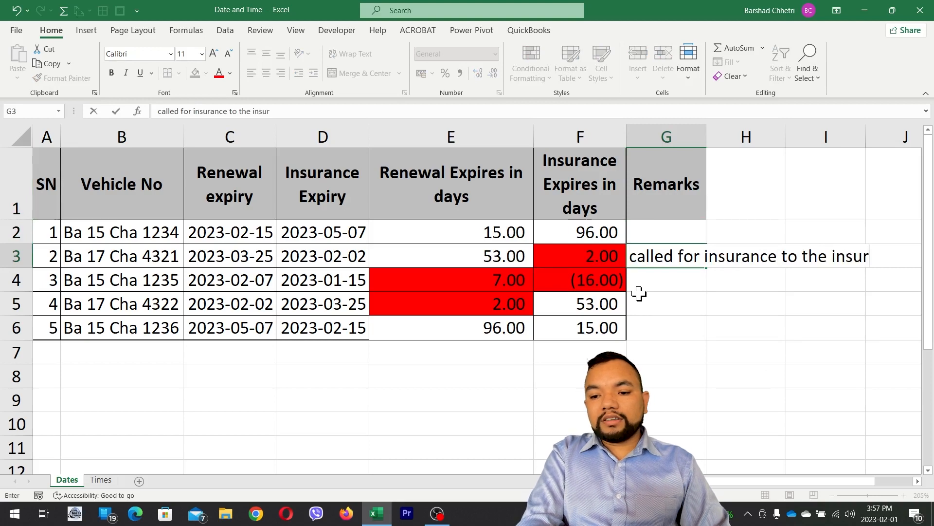
text(e company)
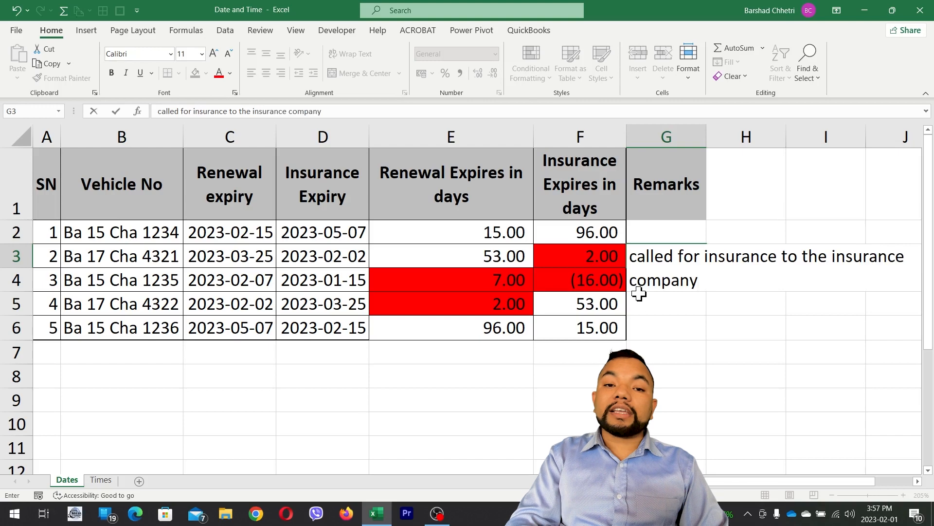
key(Return)
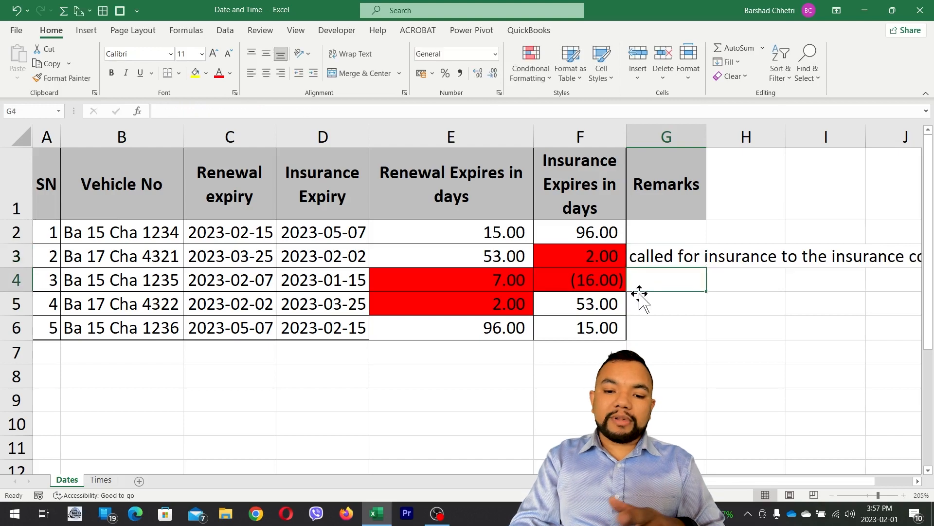
Enter the remark "called for bluebook, will received tomorrow" in G4 for the third vehicle
text(called for )
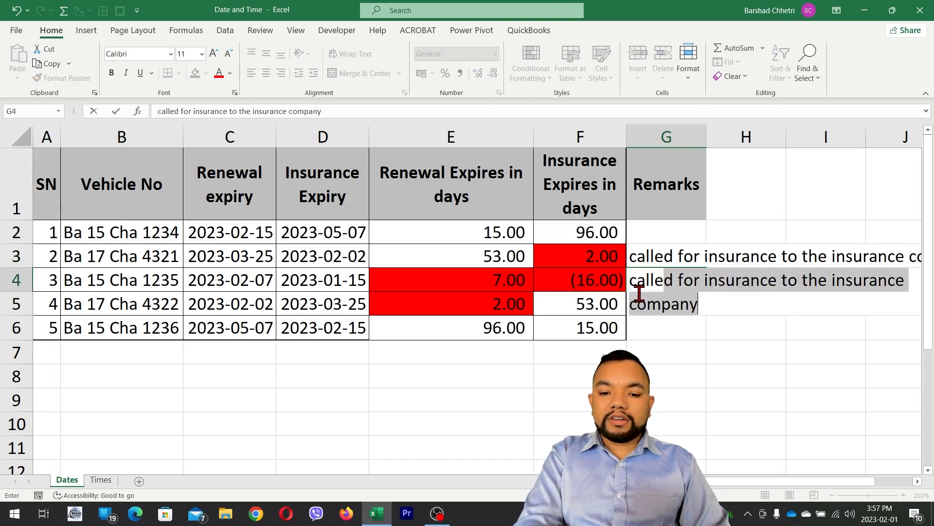
text(bu)
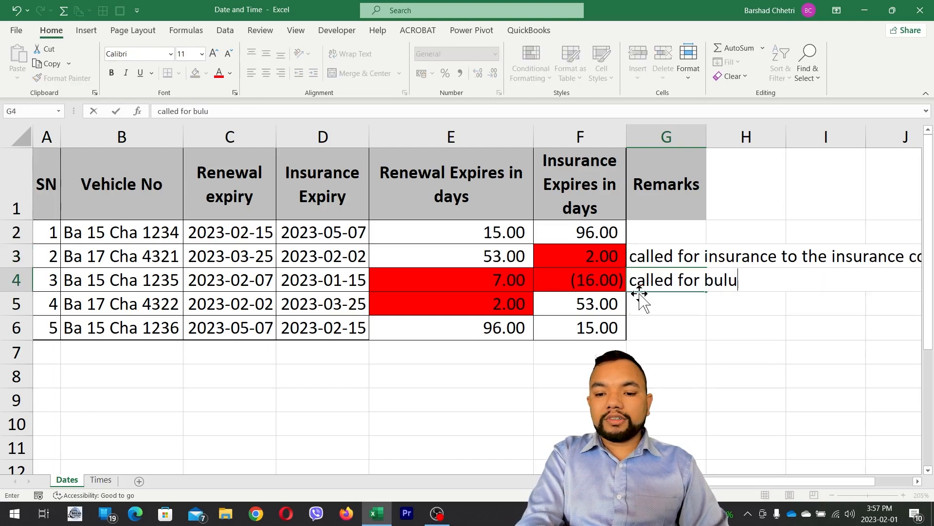
key(BackSpace)
key(BackSpace)
key(BackSpace)
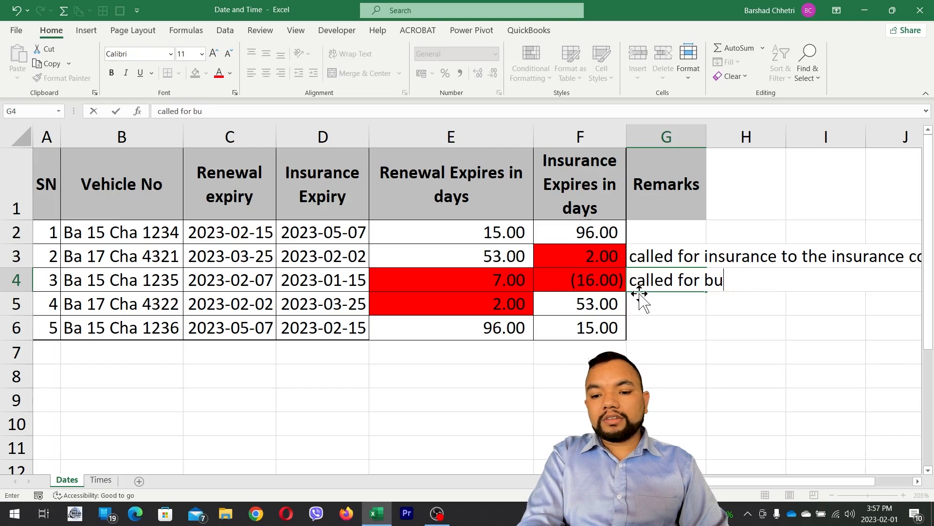
text(ebook)
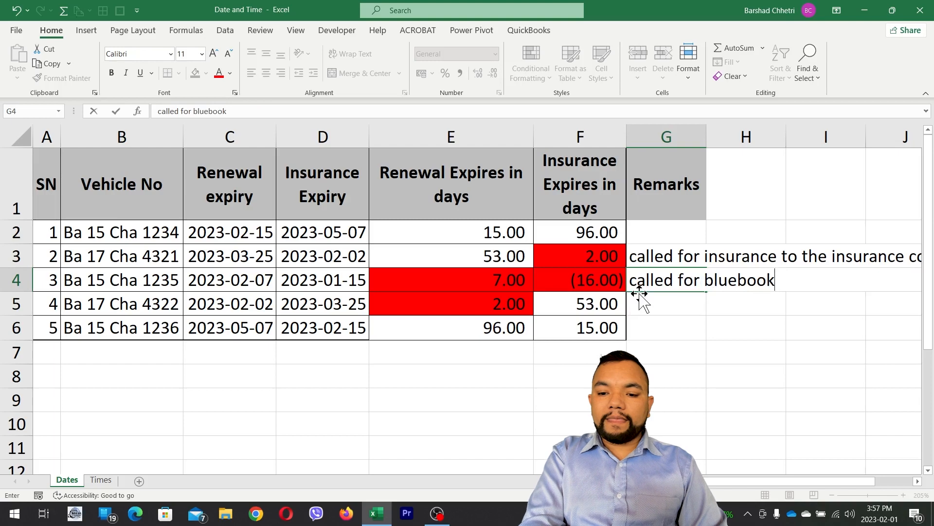
text(, will rece)
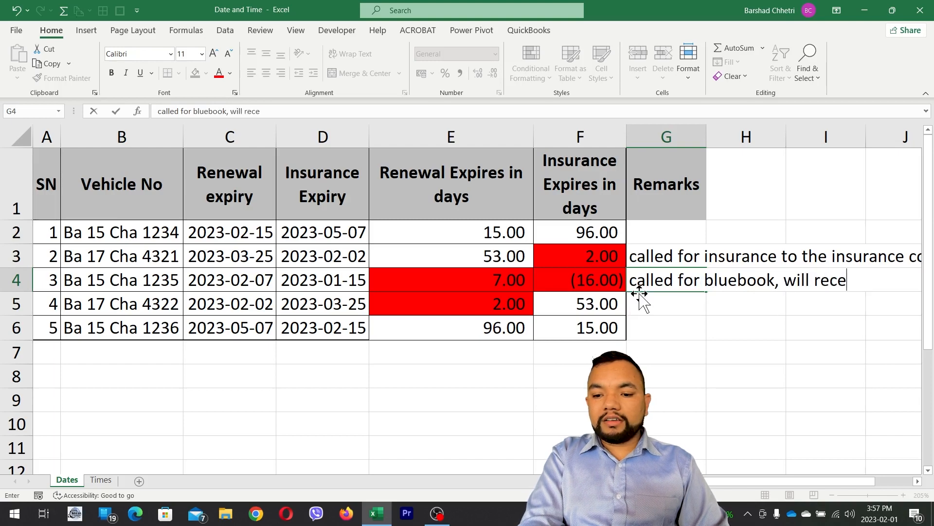
text(ived )
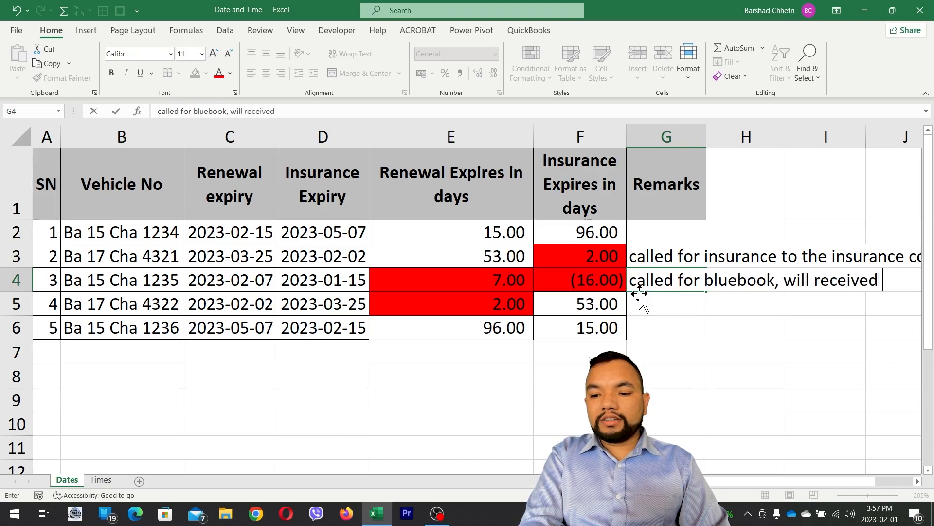
text(tomorrow)
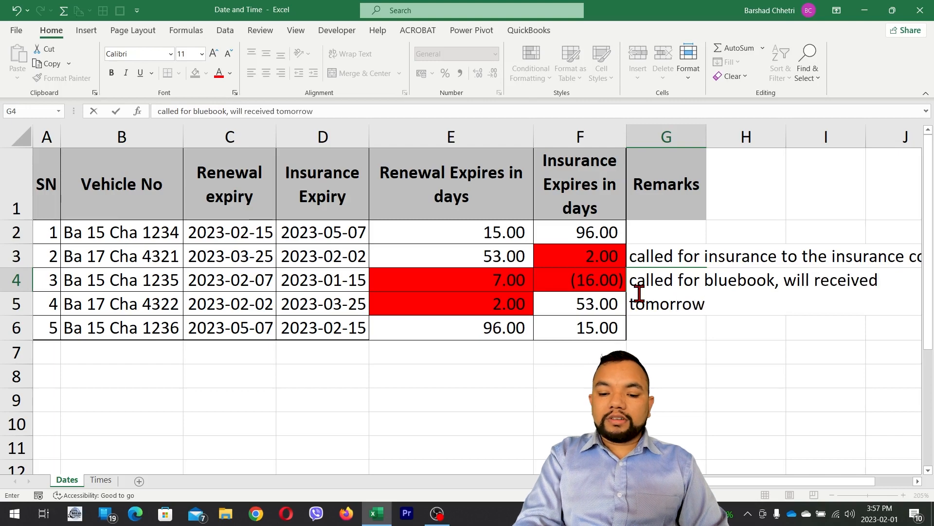
key(Return)
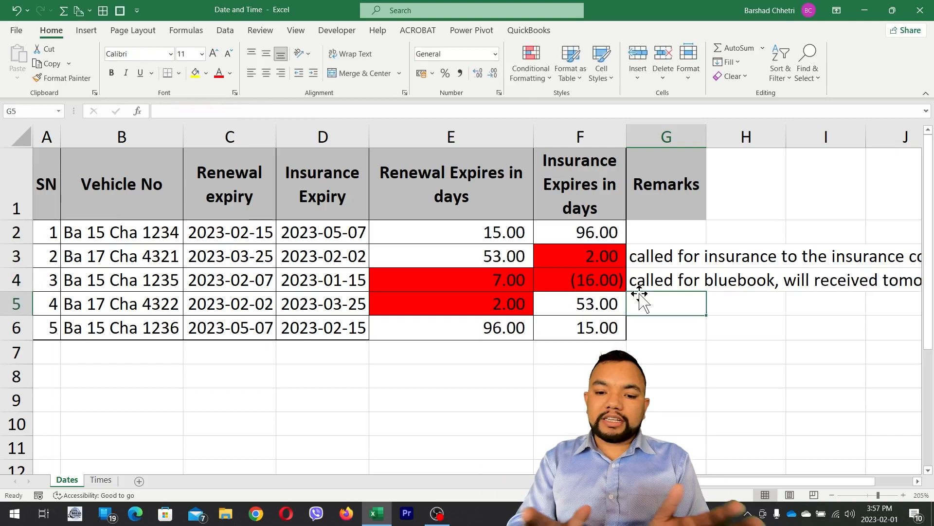
click(649, 263)
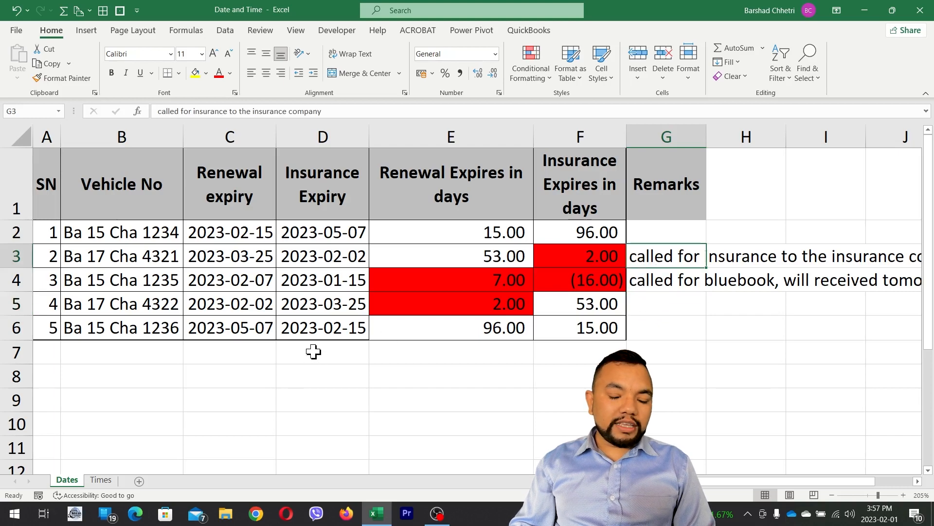
click(485, 275)
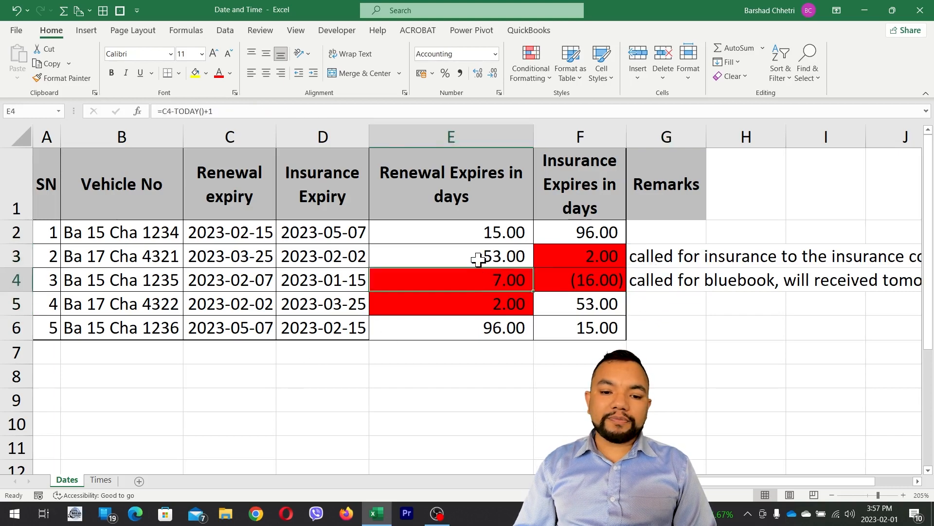
click(217, 233)
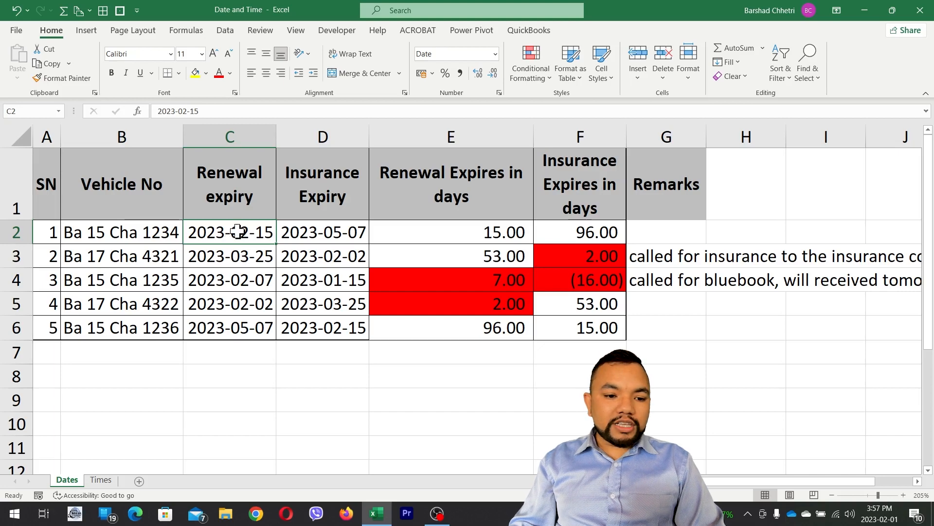
Switch to Windows Settings and open the regional data formats from the date and time settings
mouse_move(884, 520)
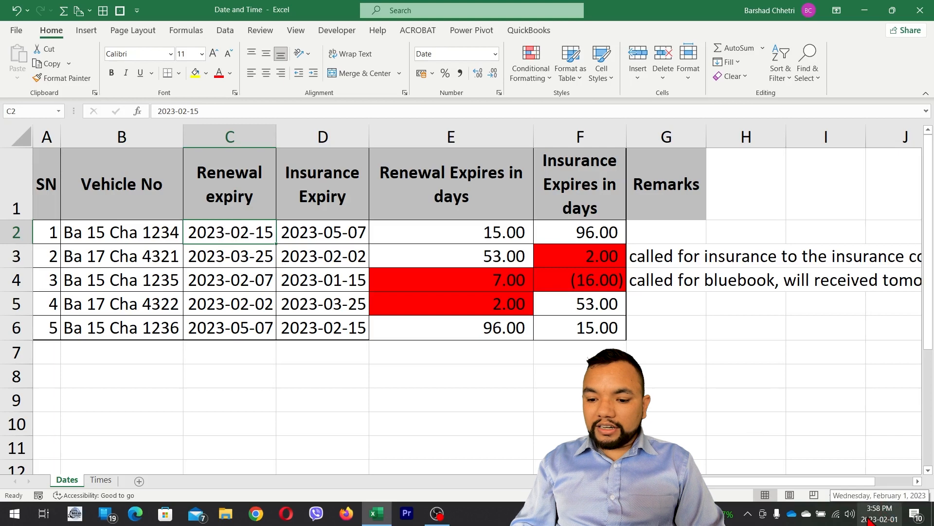
right_click(885, 520)
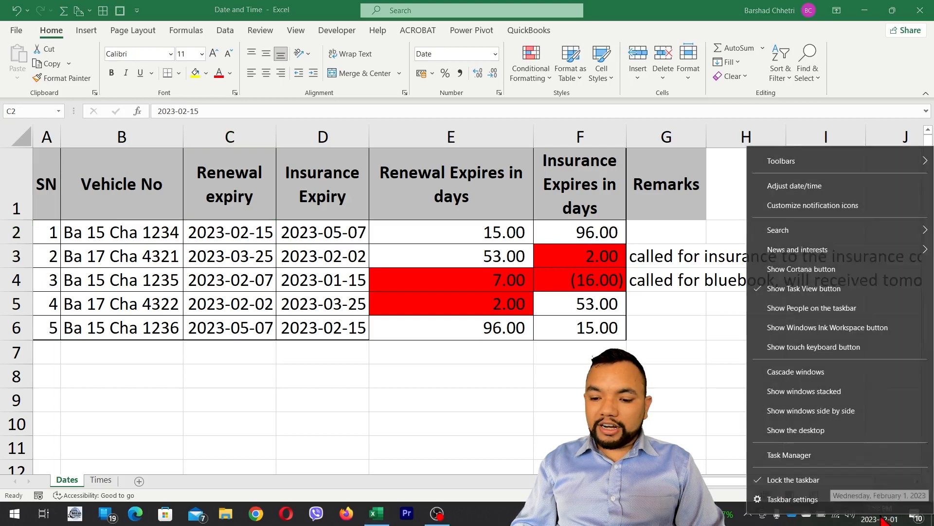
click(821, 188)
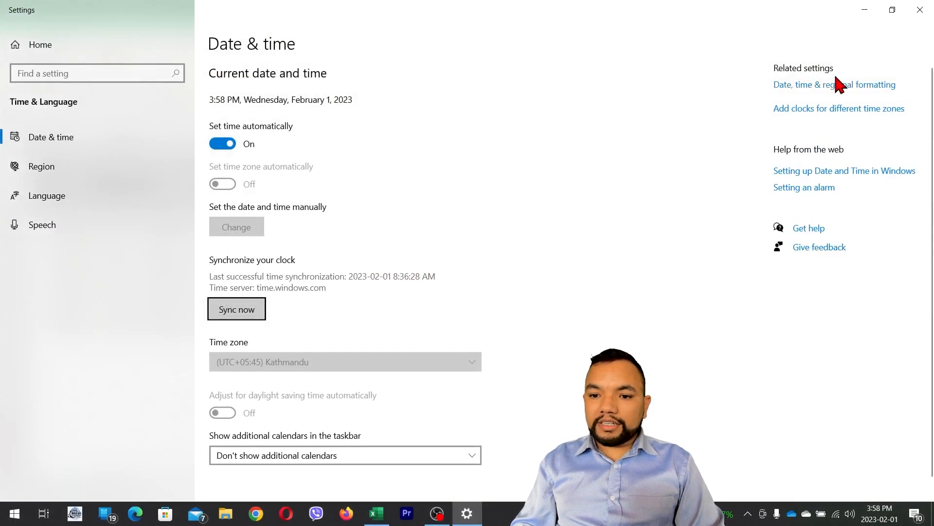
click(811, 86)
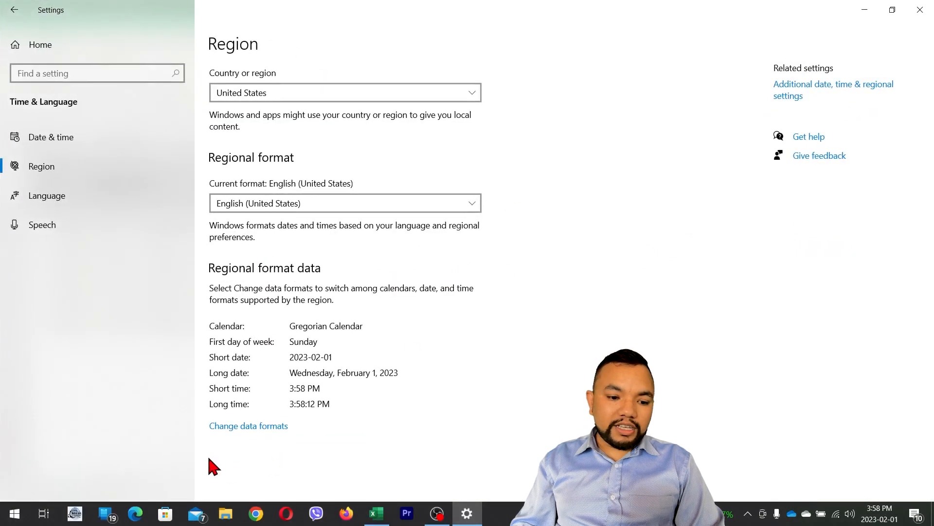
click(236, 429)
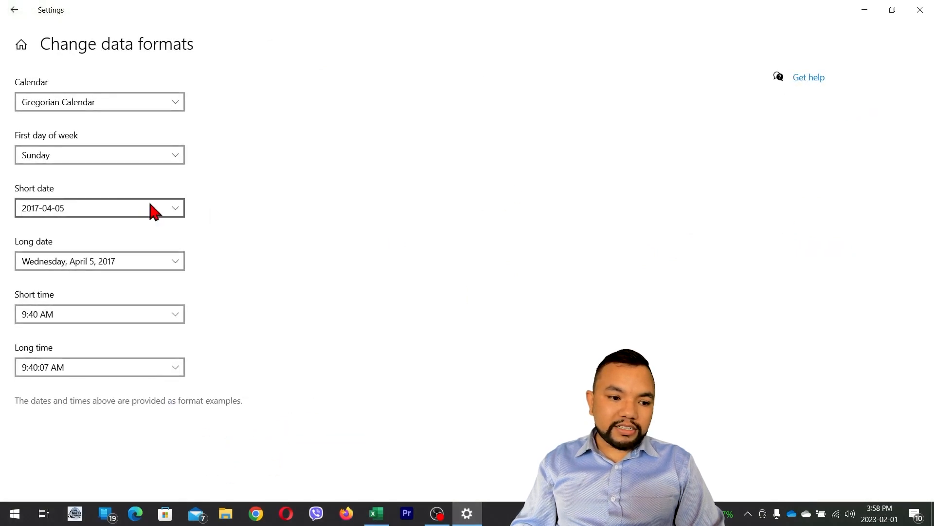
Review the available short date formats, keep 2017-04-05, and close Windows Settings to return to the workbook
click(59, 208)
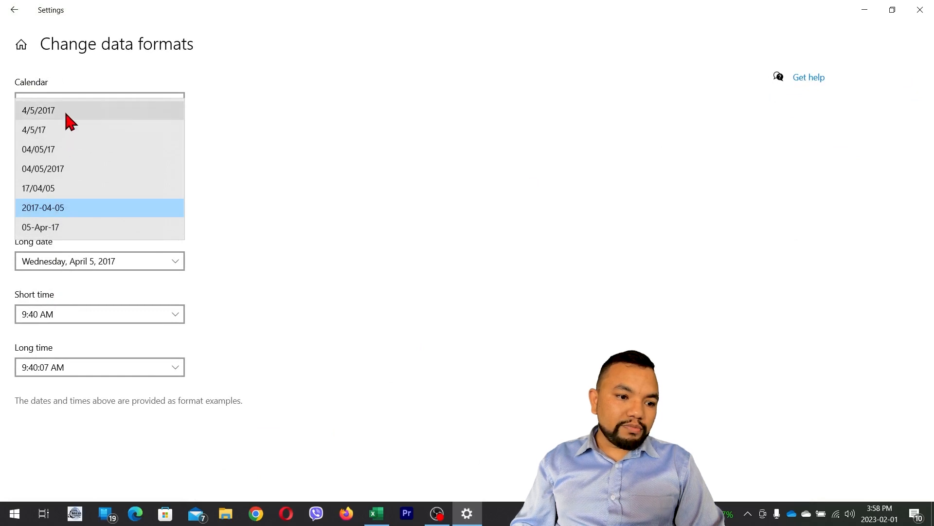
click(60, 209)
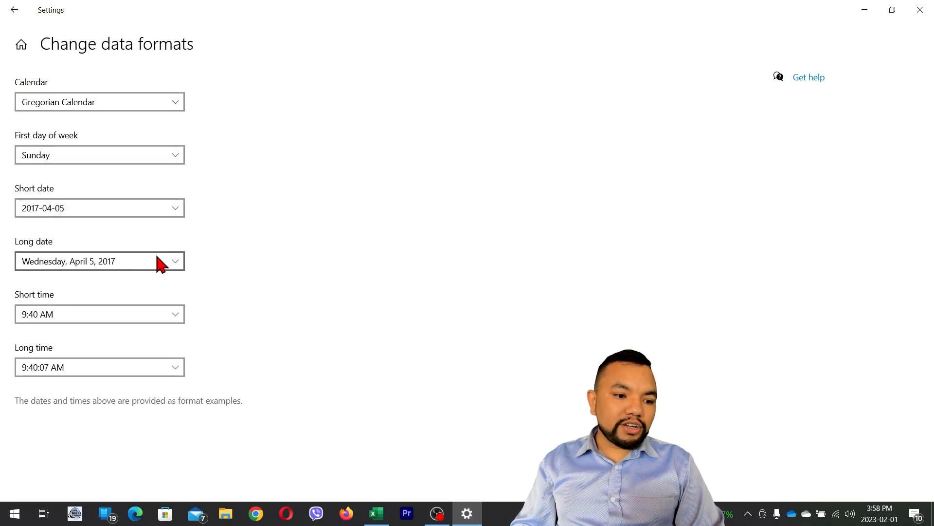
click(15, 14)
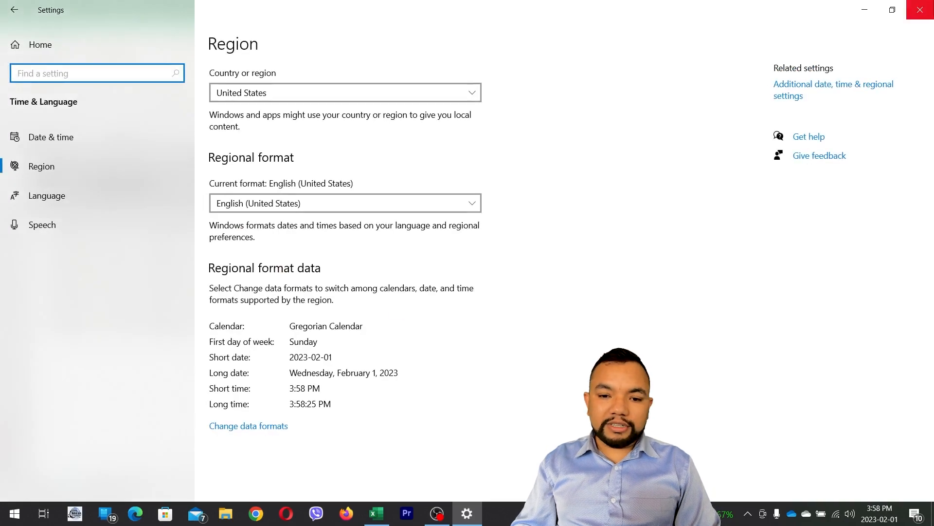
click(920, 10)
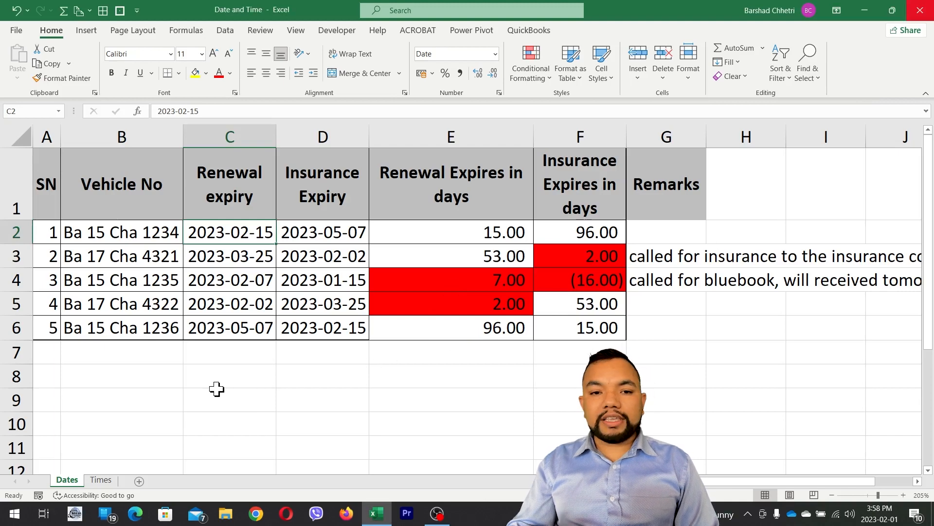
Open the Times sheet and examine the employee names, business dates, and the morning, lunch and evening check-in and check-out times
click(100, 480)
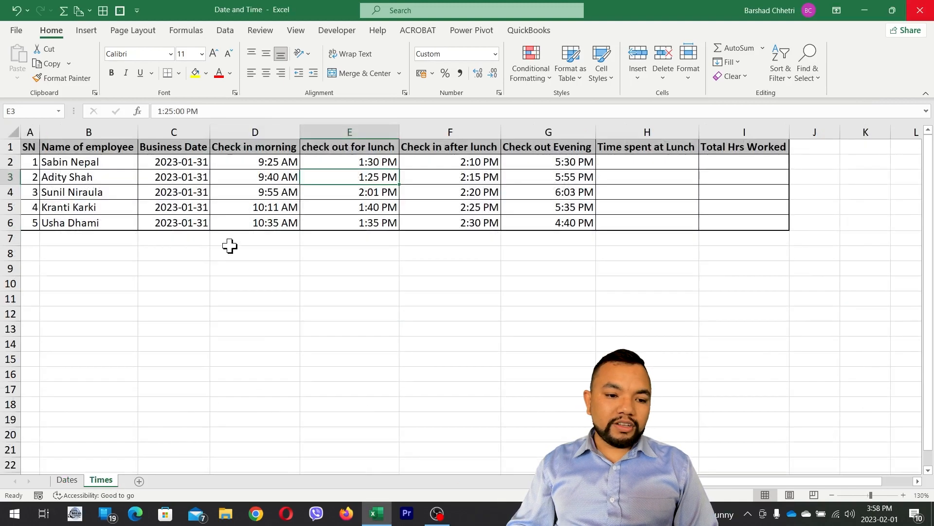
drag(26, 146, 731, 220)
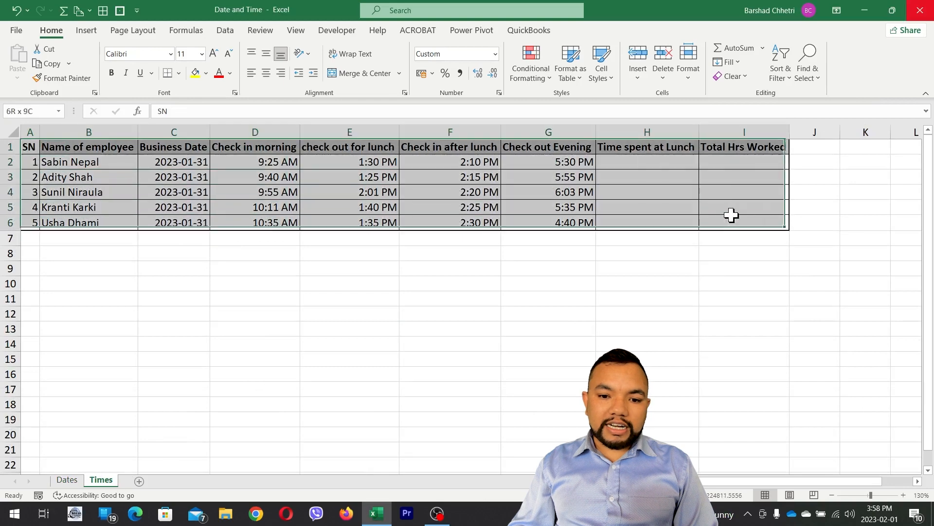
click(143, 172)
drag(61, 162, 62, 222)
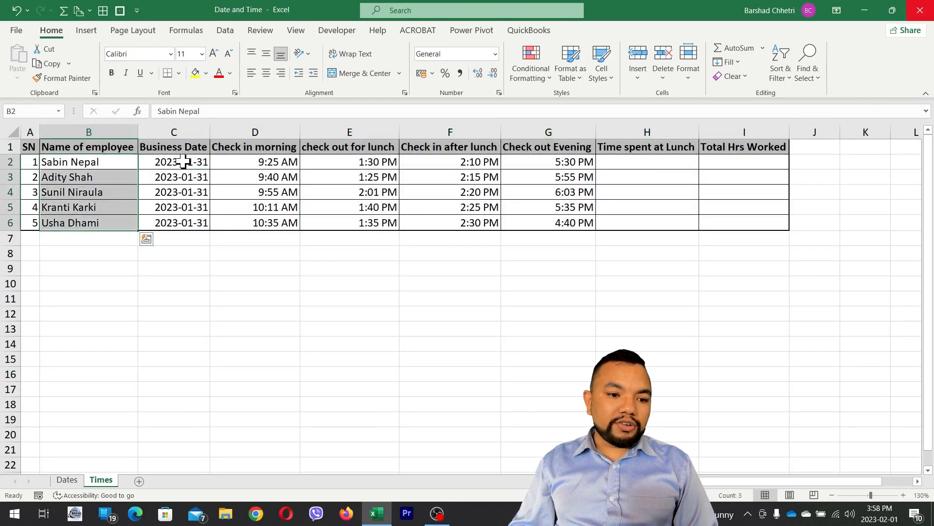
drag(183, 162, 181, 229)
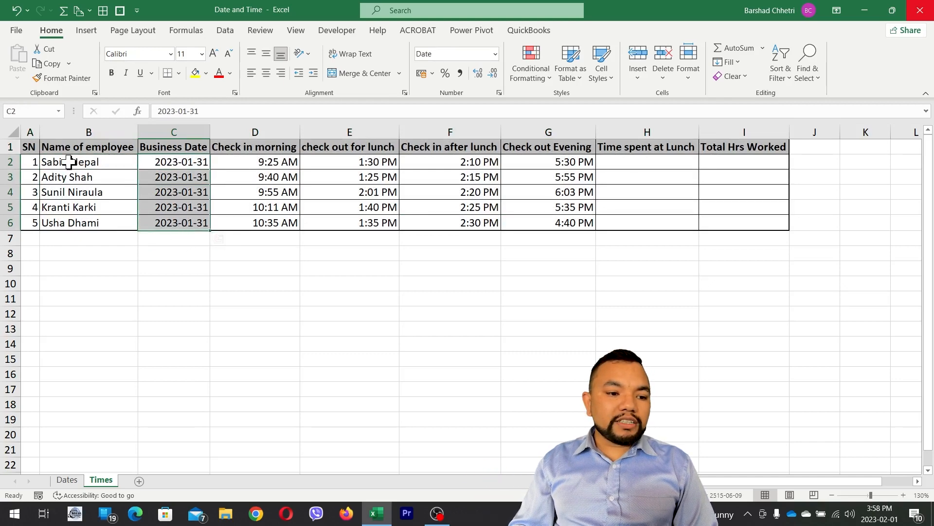
click(263, 158)
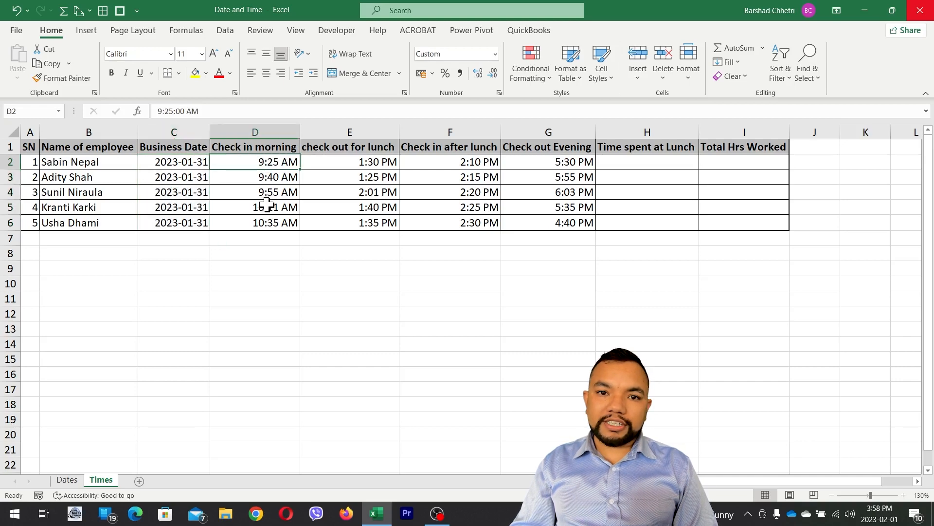
click(351, 162)
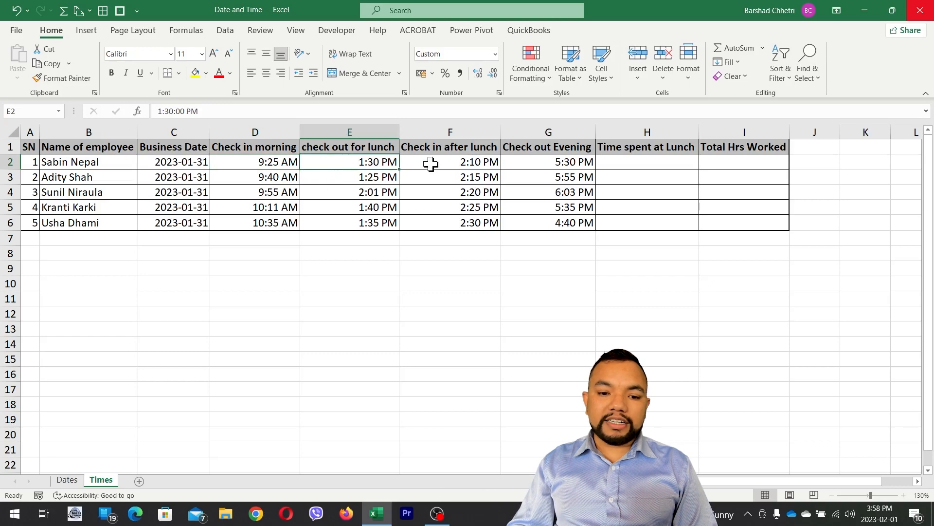
click(431, 164)
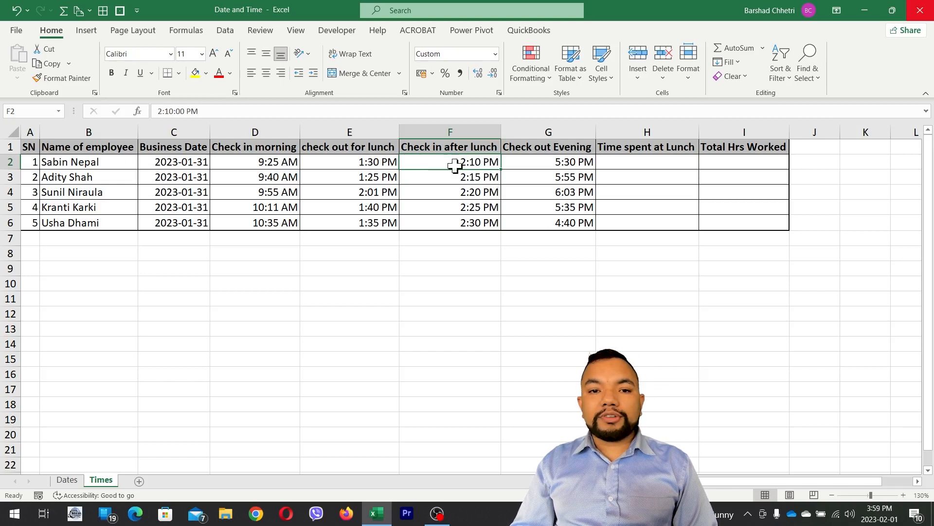
click(571, 160)
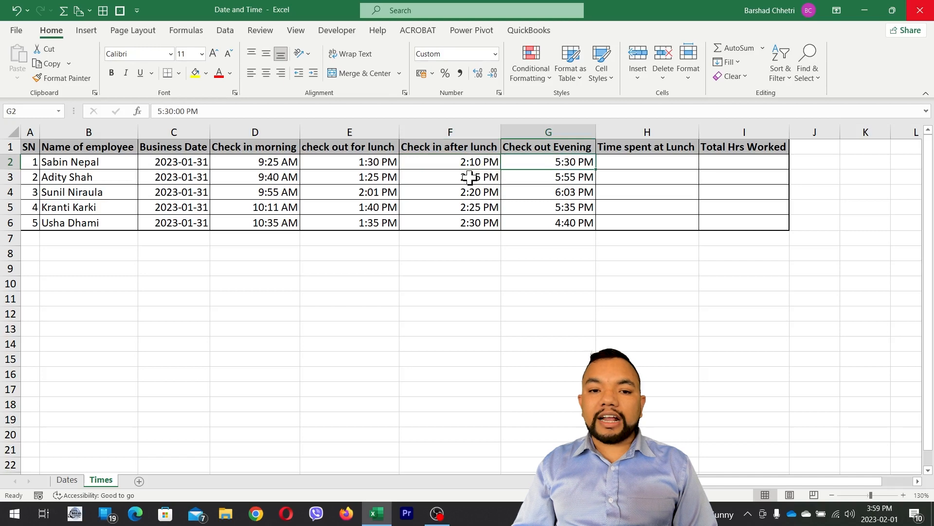
Calculate the first employee's time spent at lunch in H2 with the formula =F2-E2
click(620, 162)
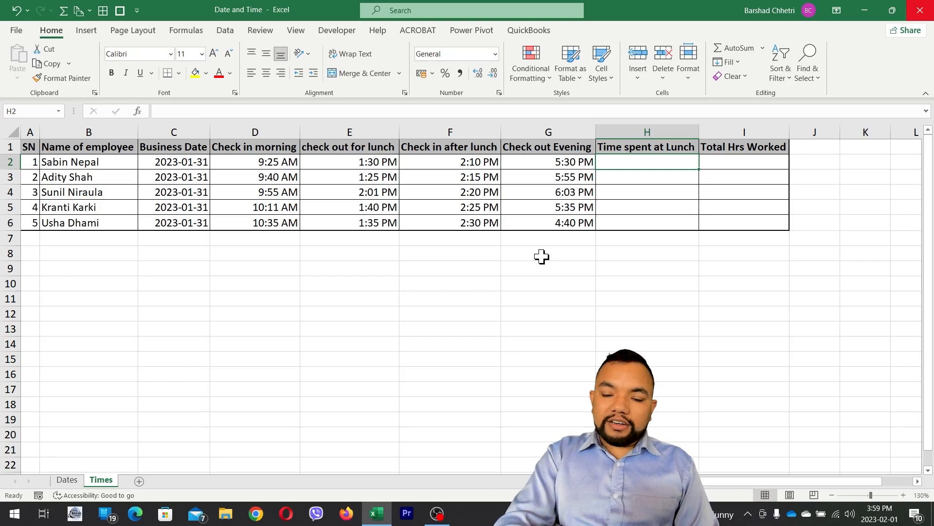
text(=)
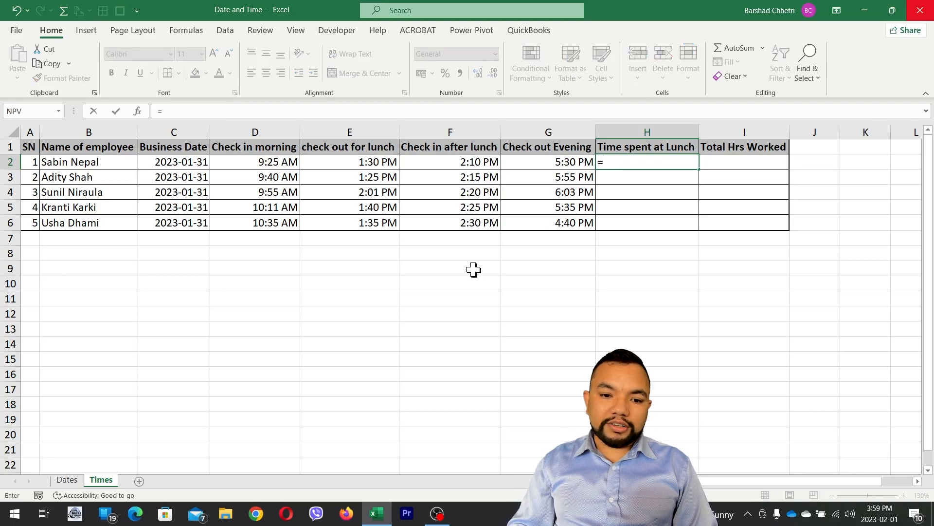
click(428, 164)
text(-)
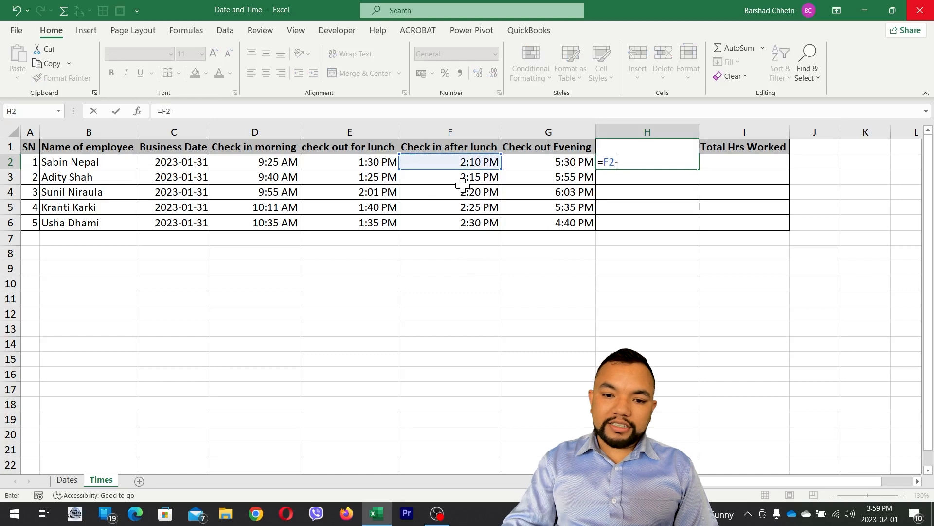
click(367, 163)
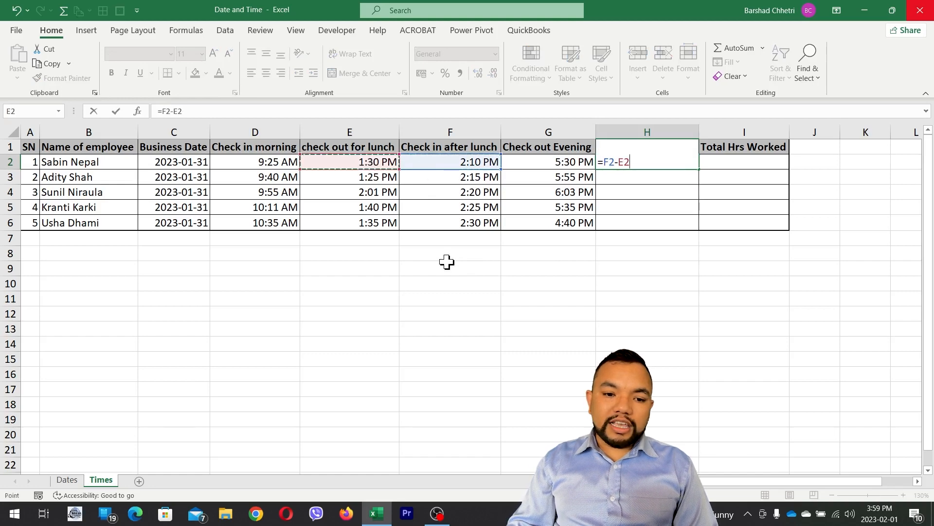
key(Return)
key(Up)
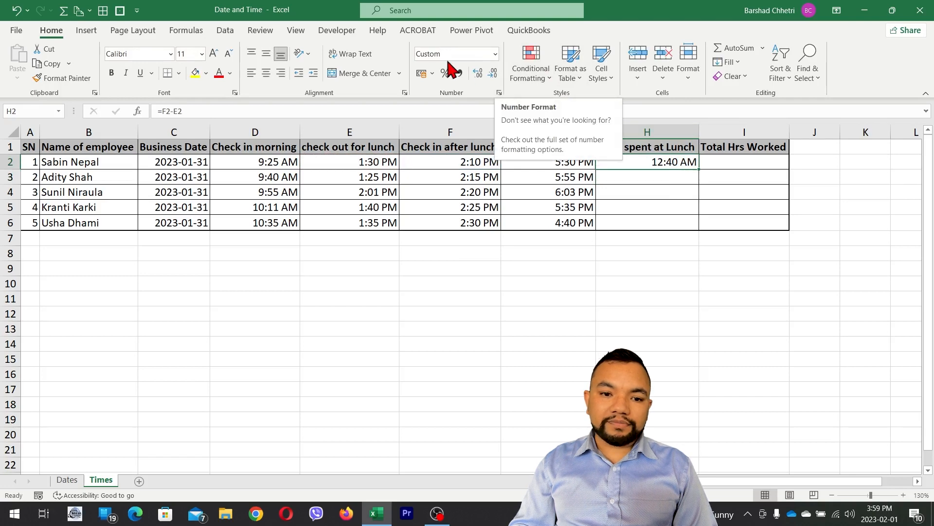
click(495, 54)
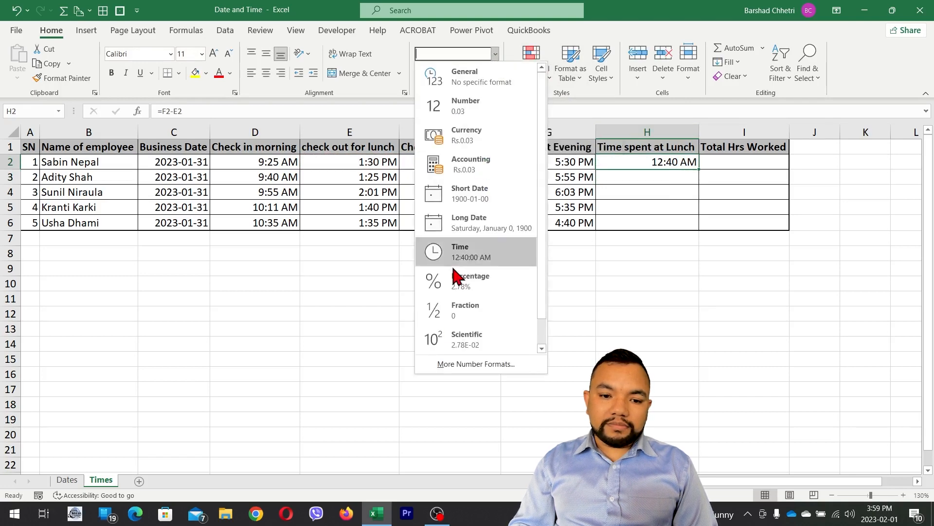
click(476, 364)
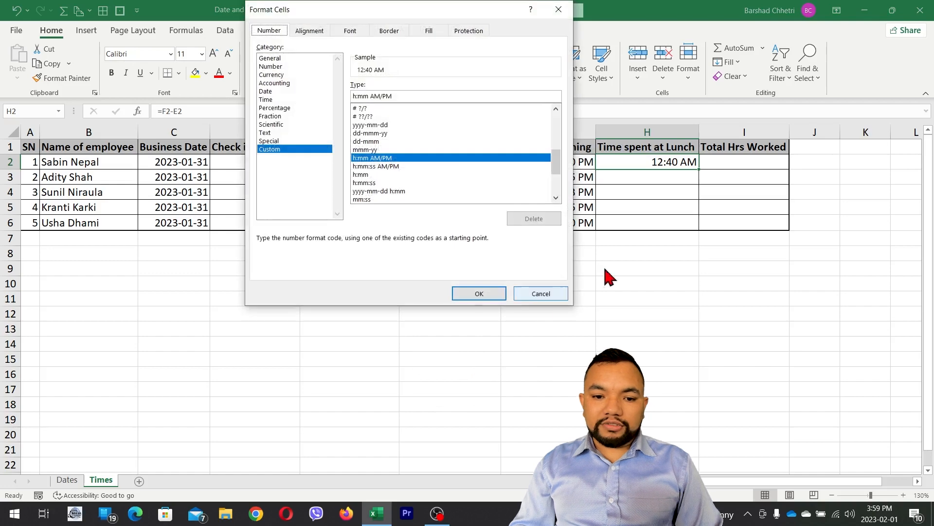
key(Escape)
right_click(650, 160)
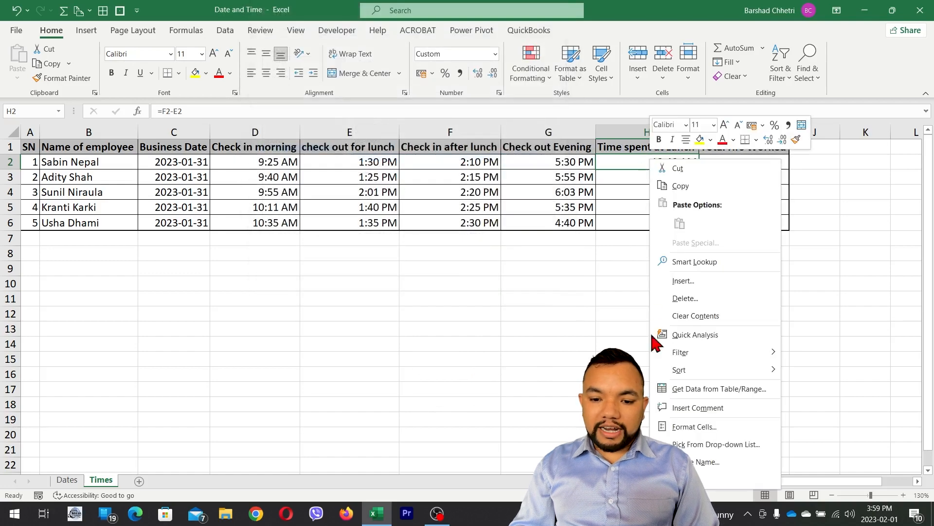
click(687, 426)
key(Escape)
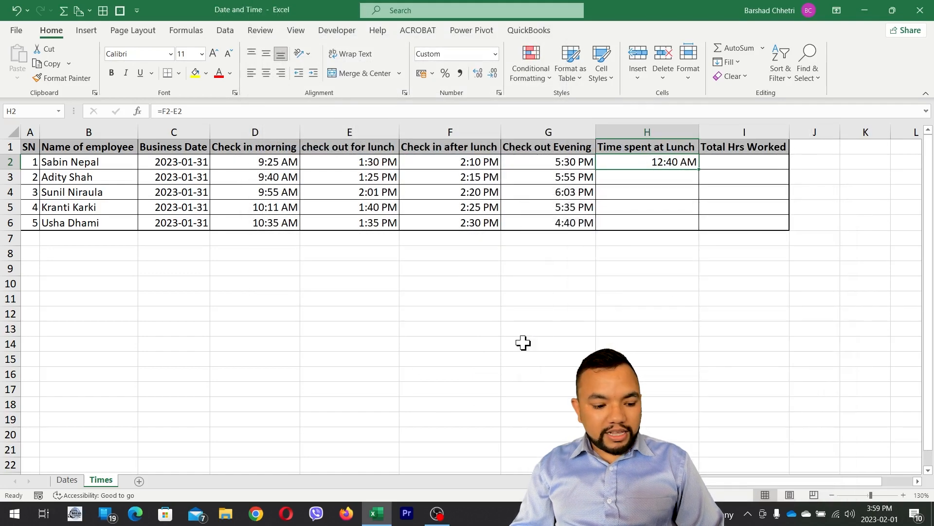
Apply the custom number format h:mm to H2 and fill its lunch-time formula down through H6
key(ctrl+1)
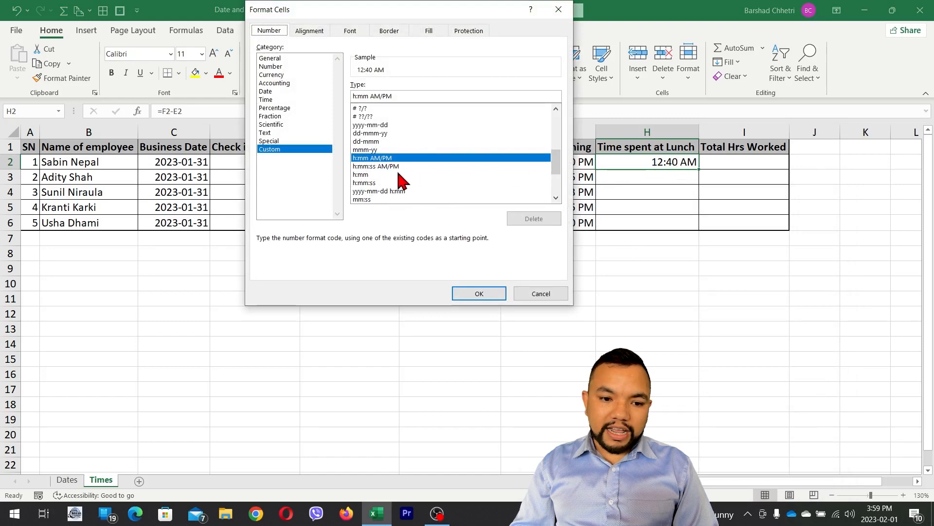
click(361, 175)
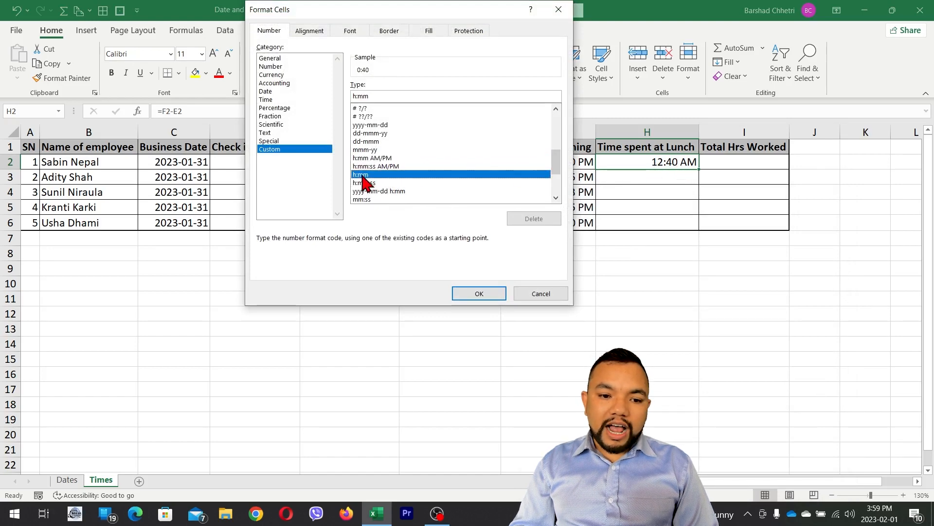
click(368, 167)
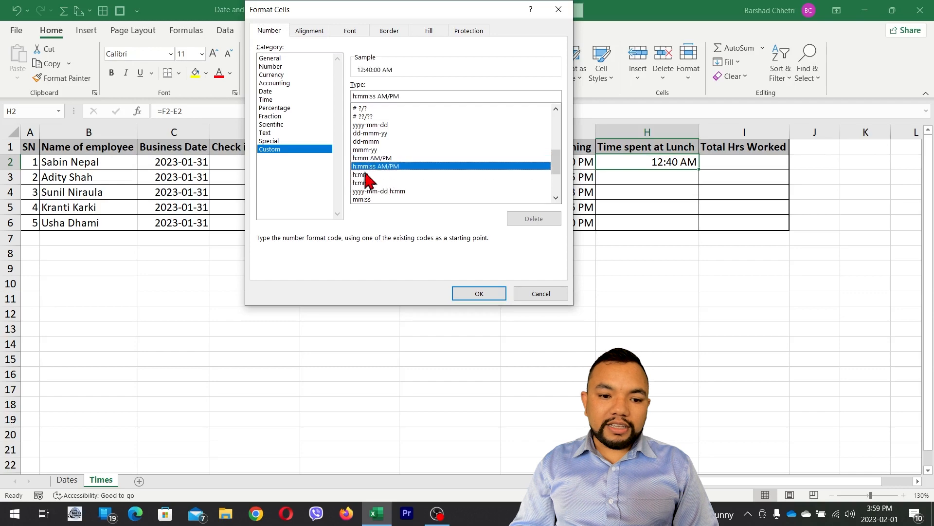
click(373, 175)
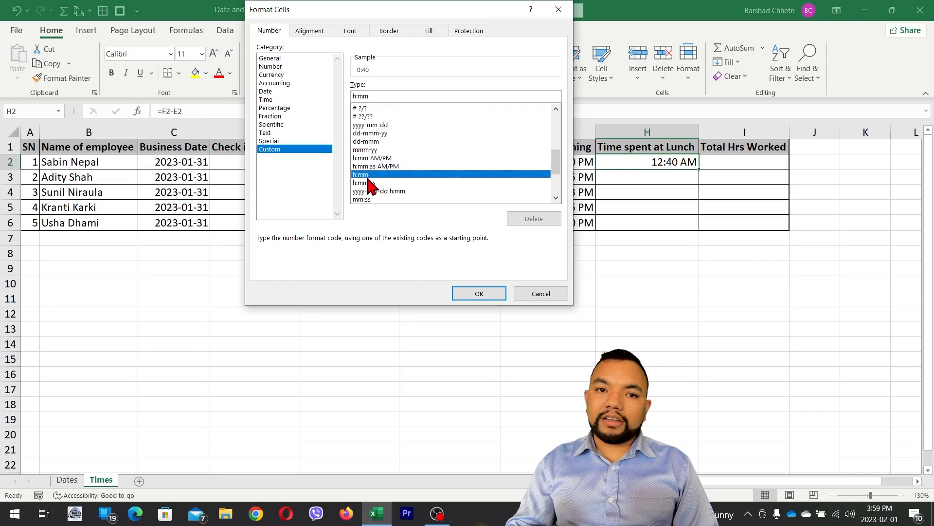
click(485, 292)
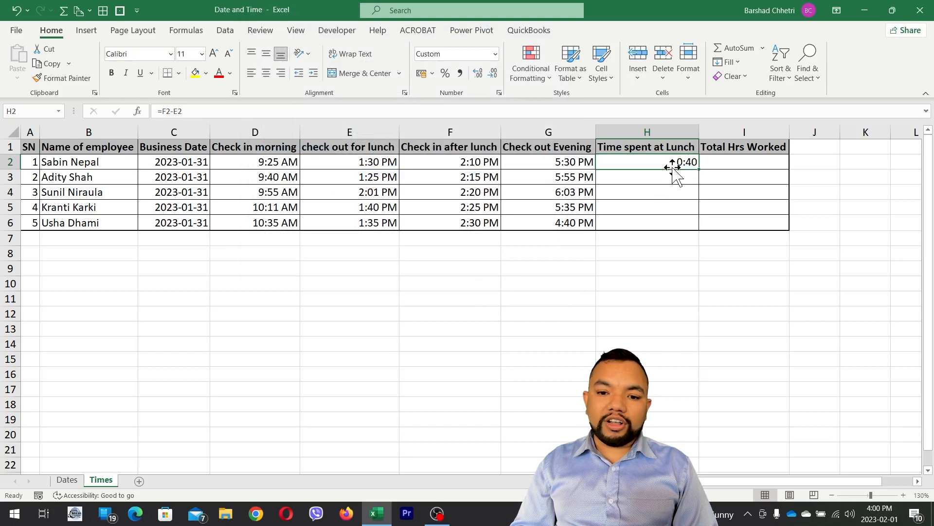
drag(699, 169, 663, 227)
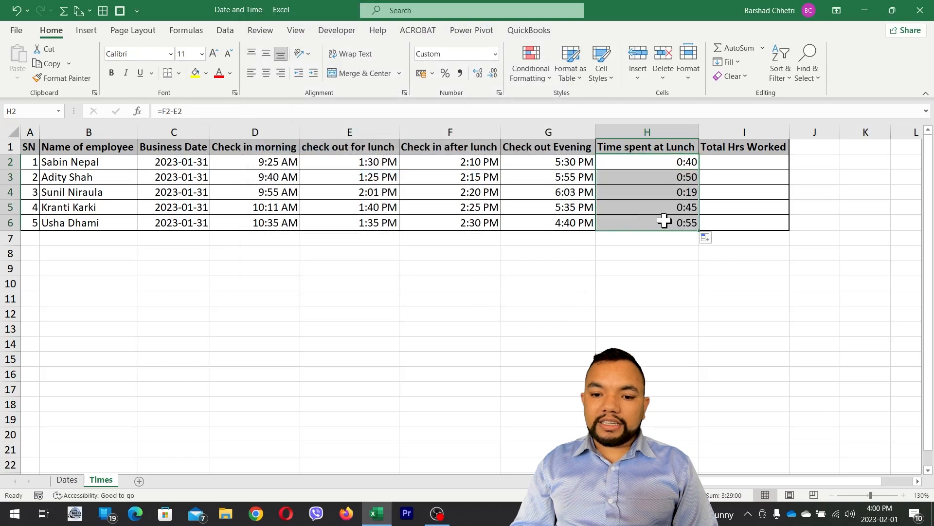
click(665, 222)
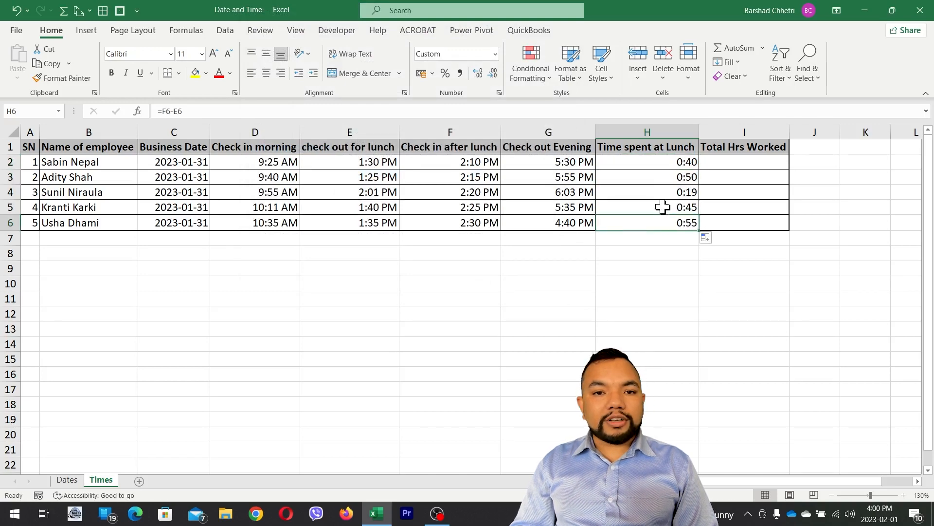
Enter the formula =(G2-D2) in I2 to subtract the morning check-in from the evening check-out
click(723, 162)
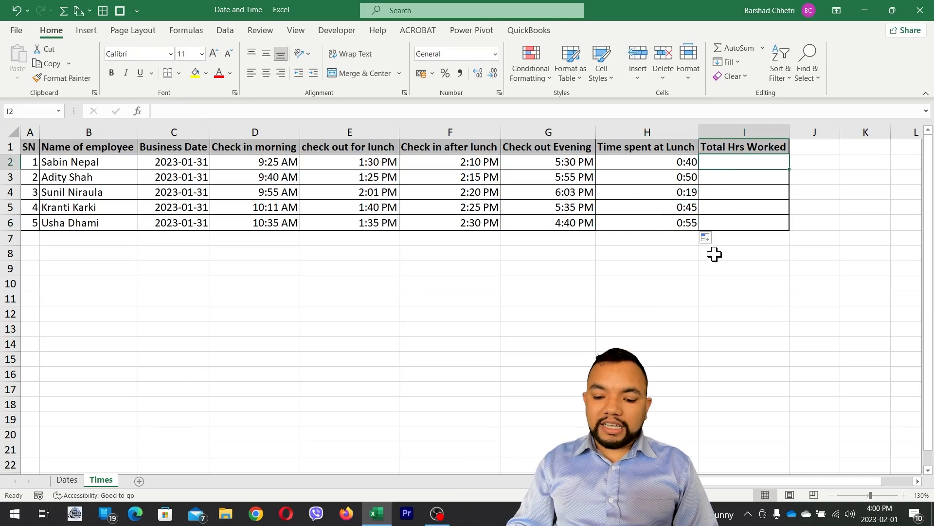
text(=)
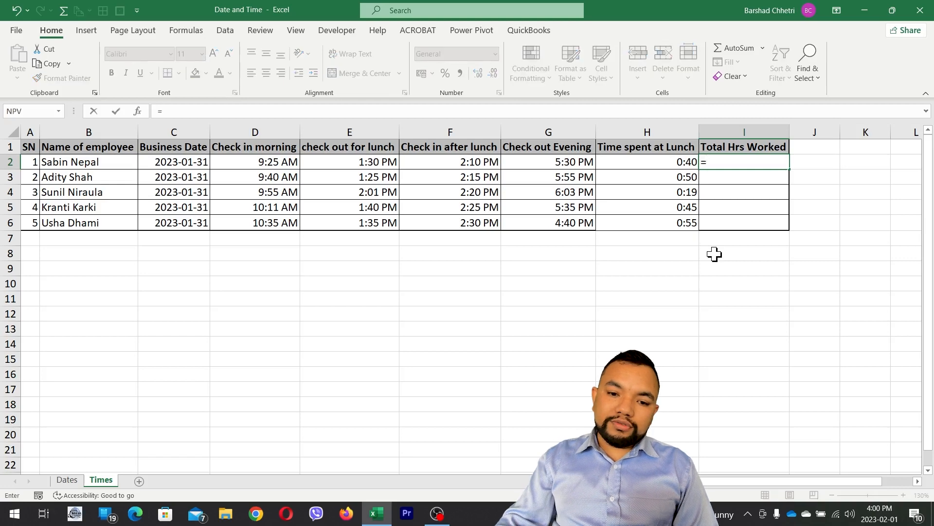
click(550, 164)
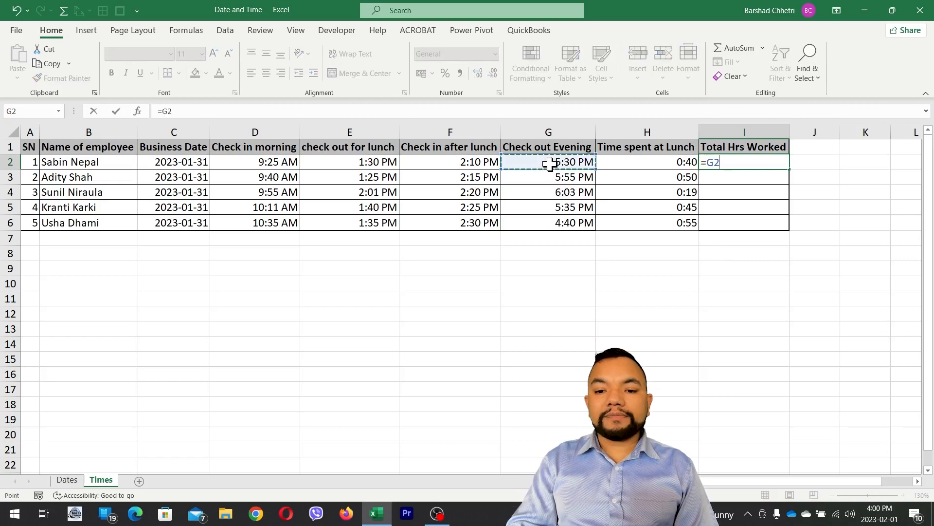
key(BackSpace)
key(BackSpace)
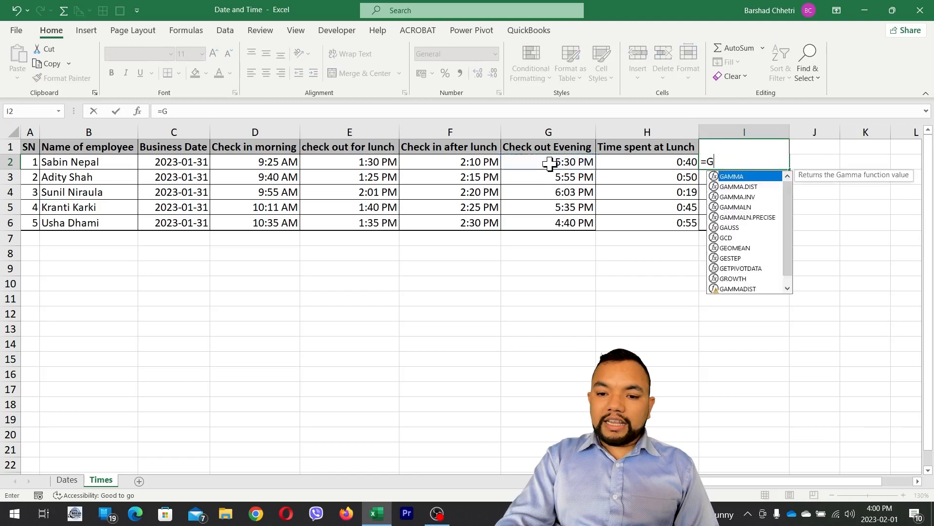
text(()
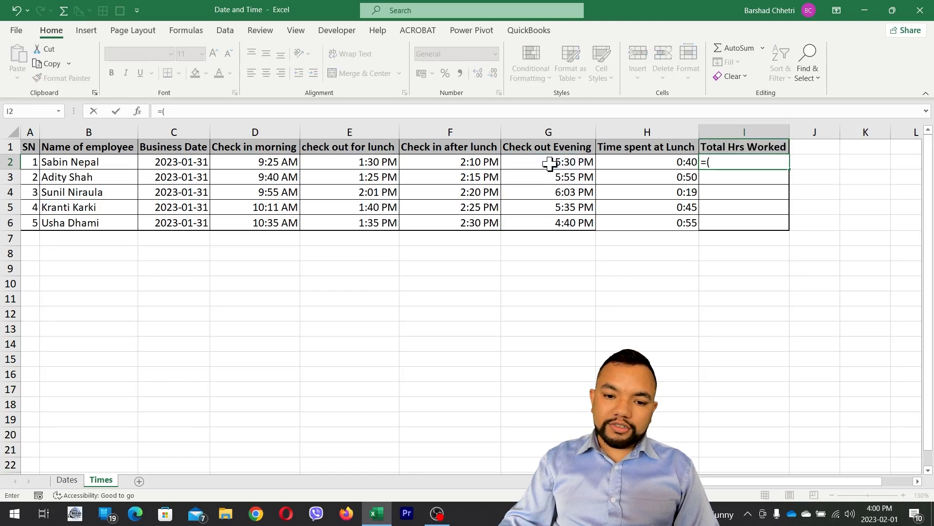
click(550, 164)
text(-)
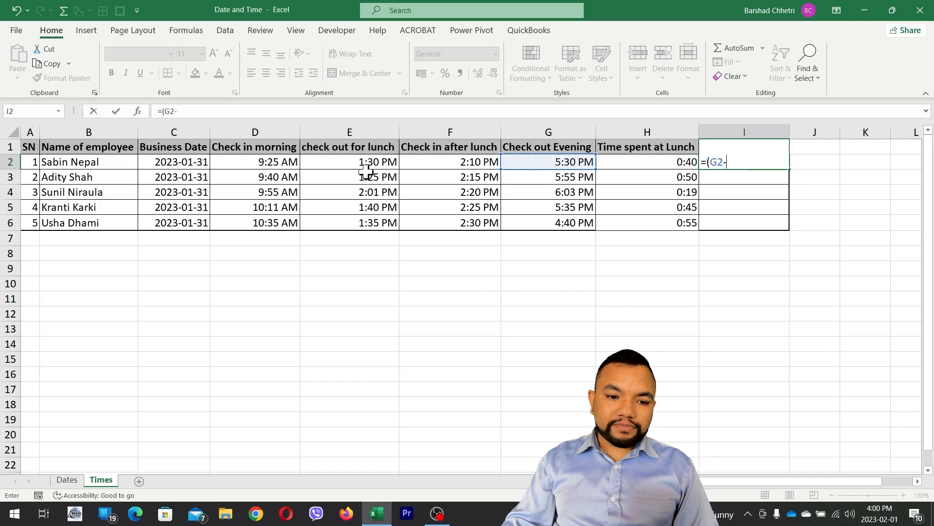
click(277, 163)
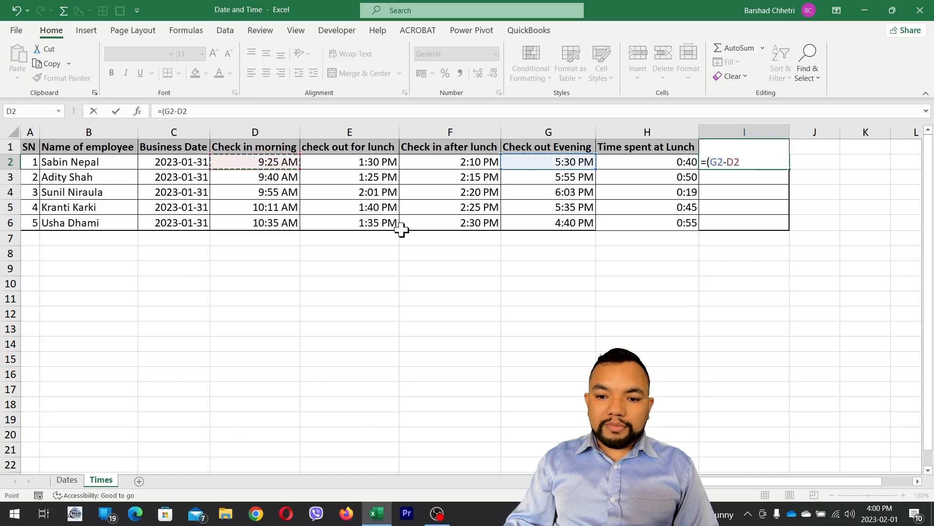
text())
key(ctrl+Return)
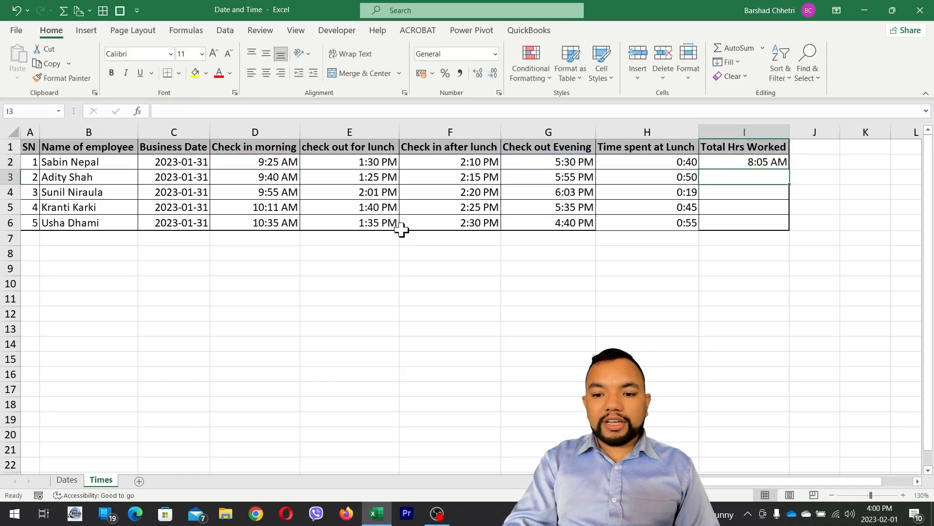
Extend the formula in I2 to =(G2-D2)-H2 so the time spent at lunch is deducted
key(F2)
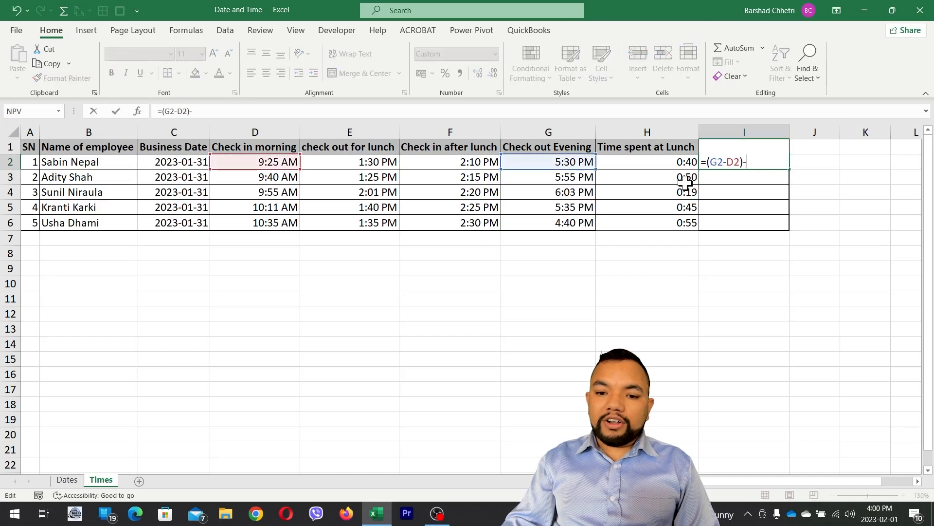
text(-)
click(664, 165)
key(ctrl+Return)
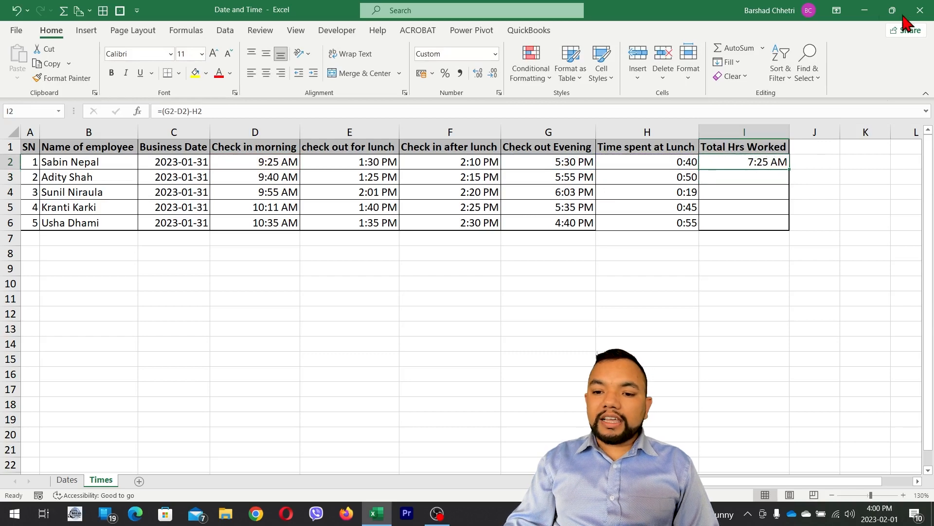
Fill the total hours formula from I2 down through I6 and format the range as custom h:mm
drag(790, 171, 789, 226)
key(ctrl+1)
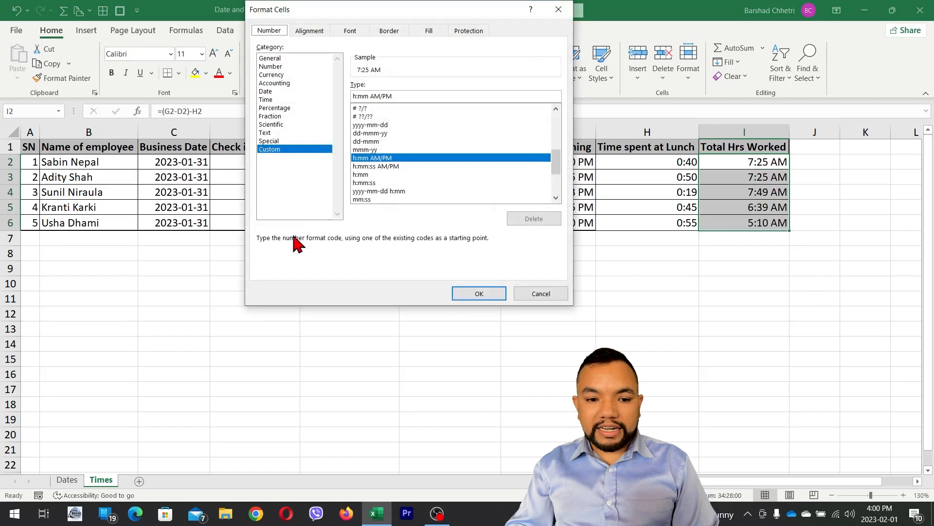
click(362, 175)
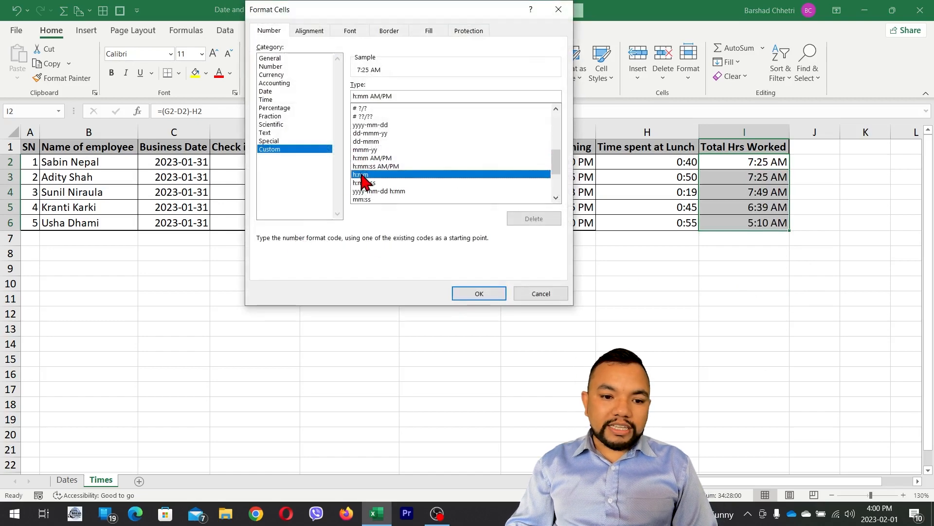
click(479, 294)
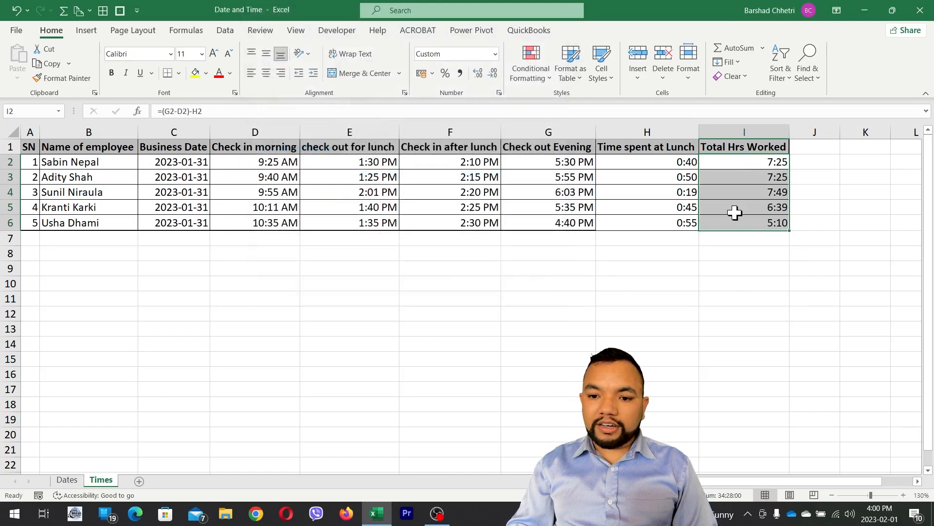
Review the first and last employees' total hours worked against the last employee's lunch time, morning check-in and evening check-out
click(65, 166)
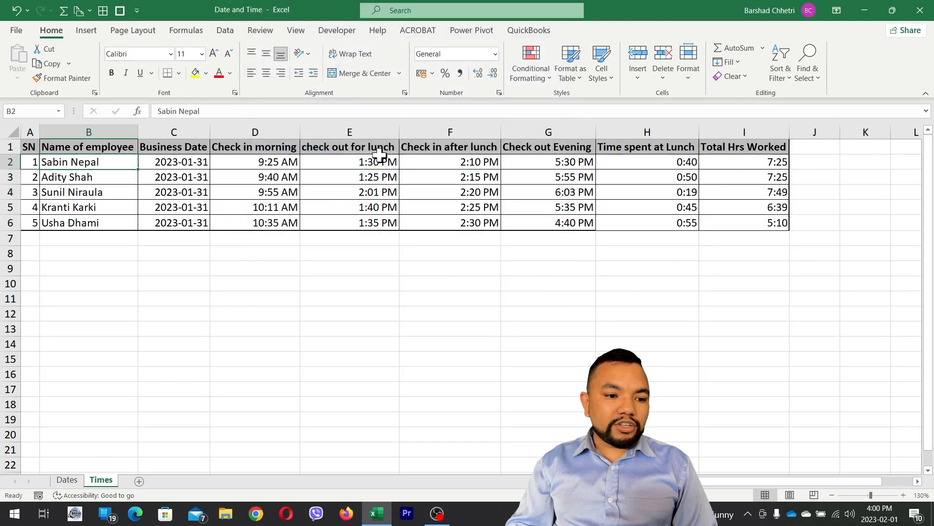
click(761, 161)
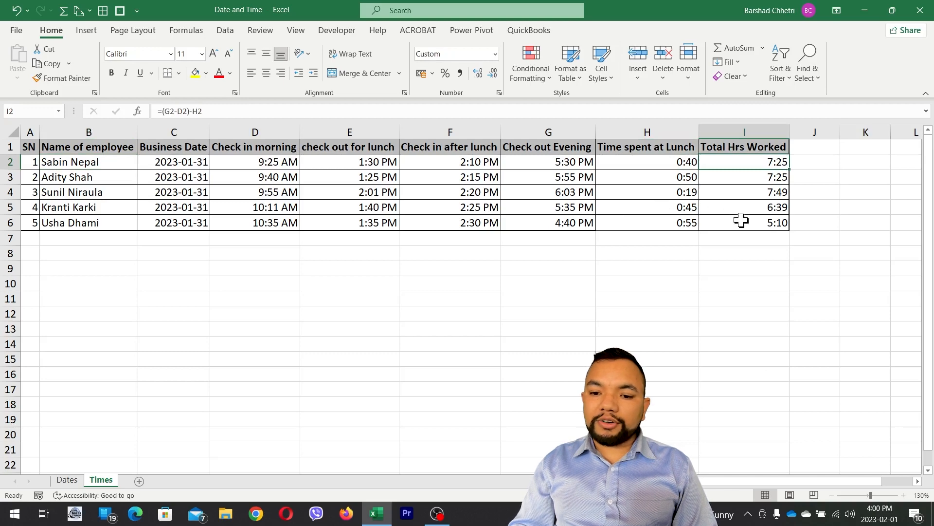
click(759, 225)
click(667, 225)
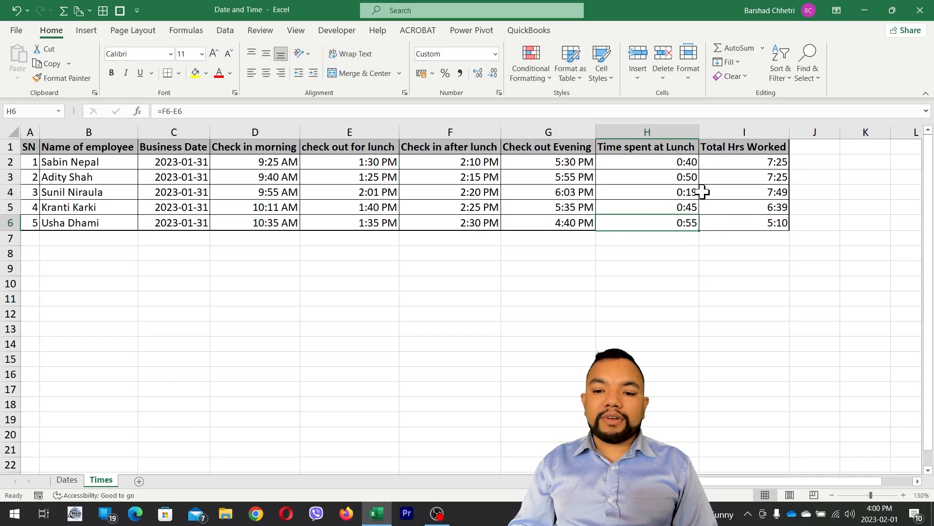
click(754, 225)
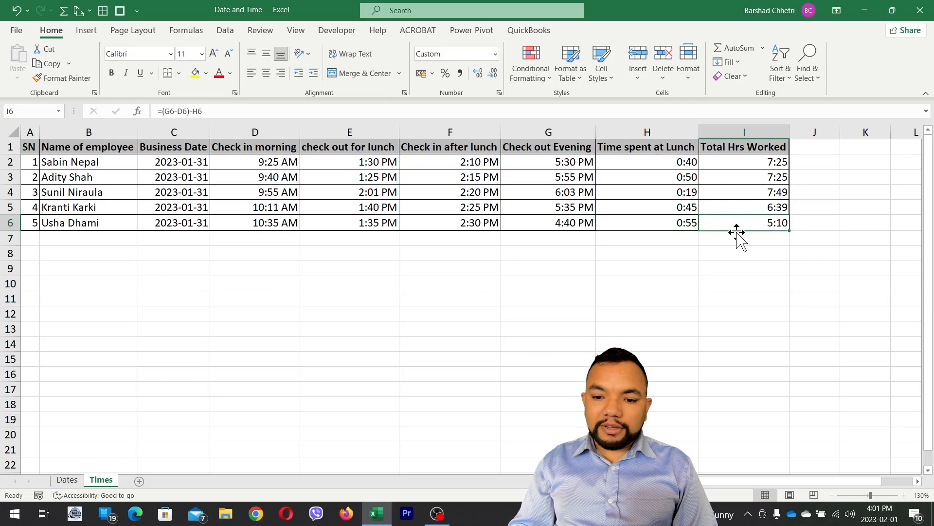
click(259, 223)
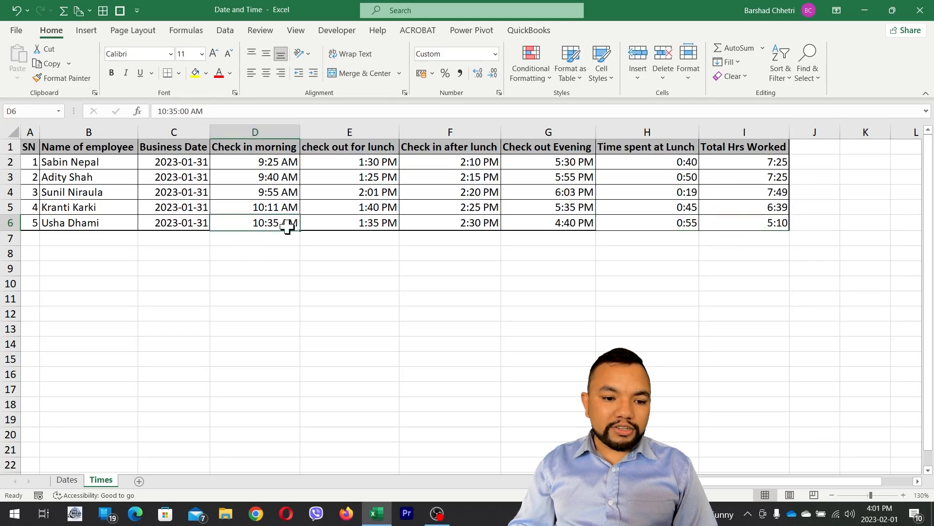
click(548, 223)
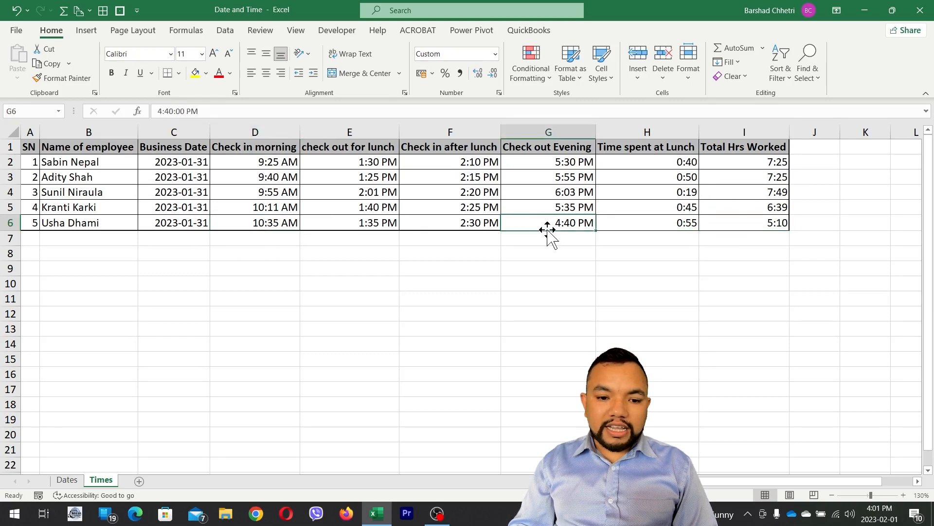
Check the last employee's lunch check-out, time spent at lunch and total hours worked in row 6
click(365, 225)
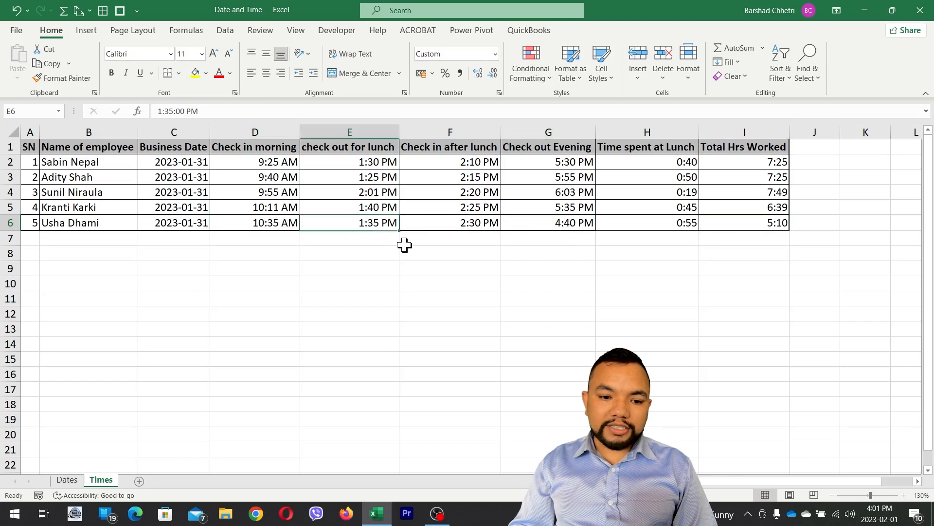
click(645, 227)
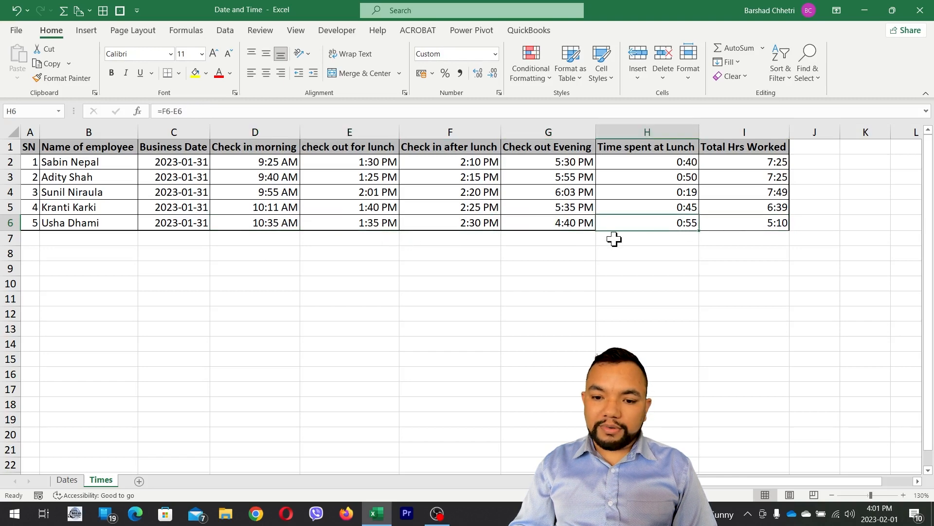
click(752, 226)
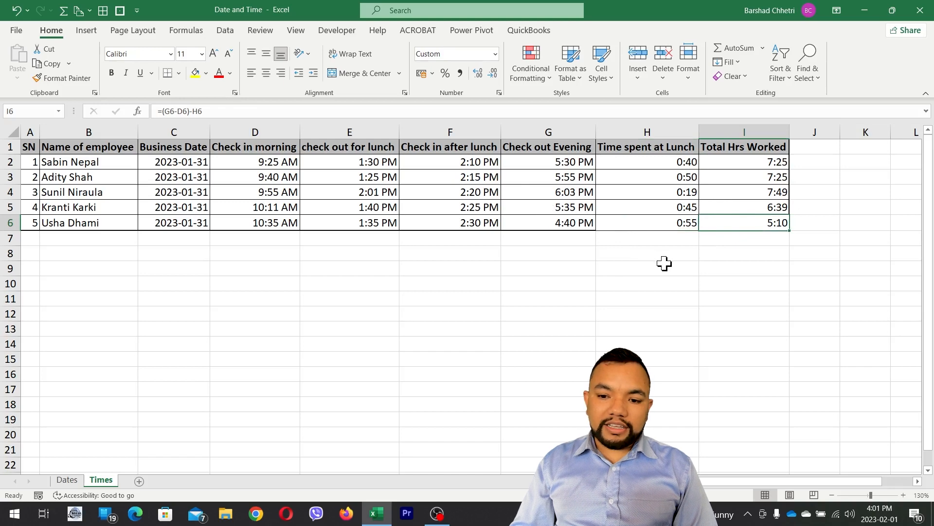
drag(769, 223, 30, 146)
key(alt)
key(h)
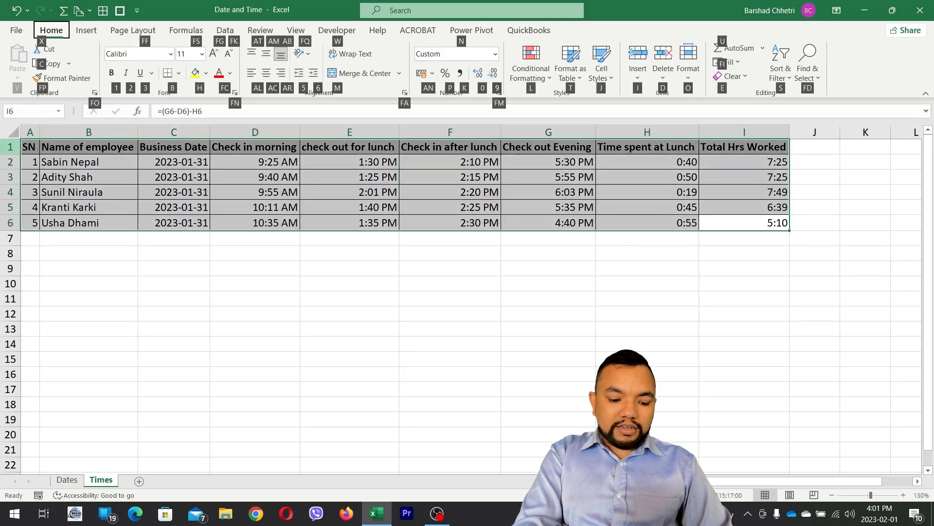
key(m)
key(c)
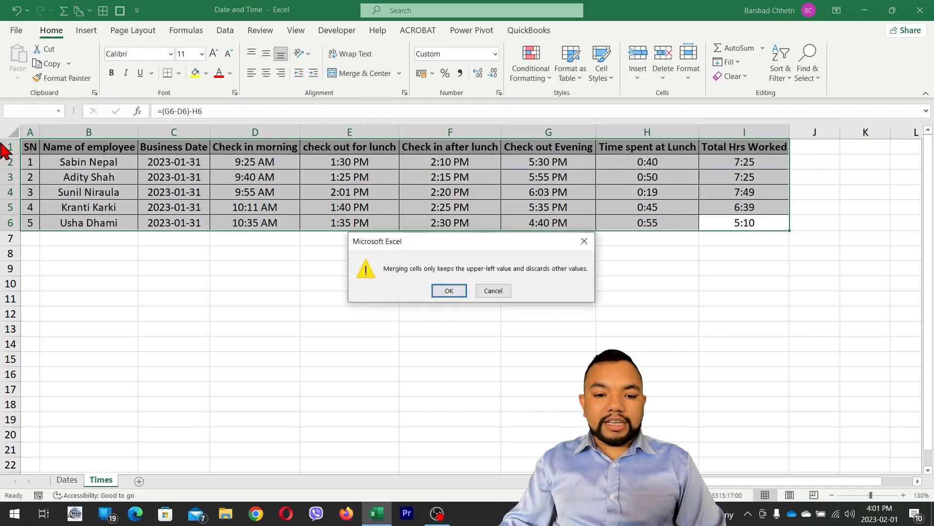
key(Escape)
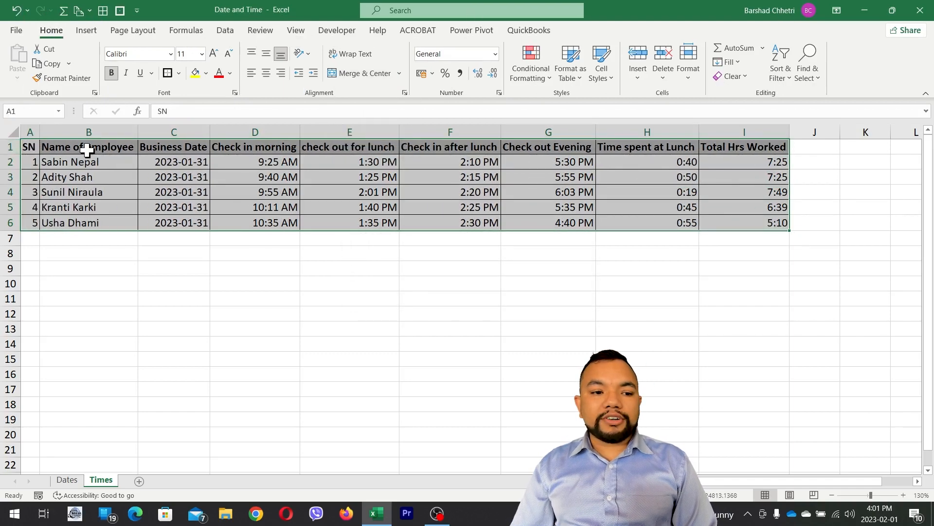